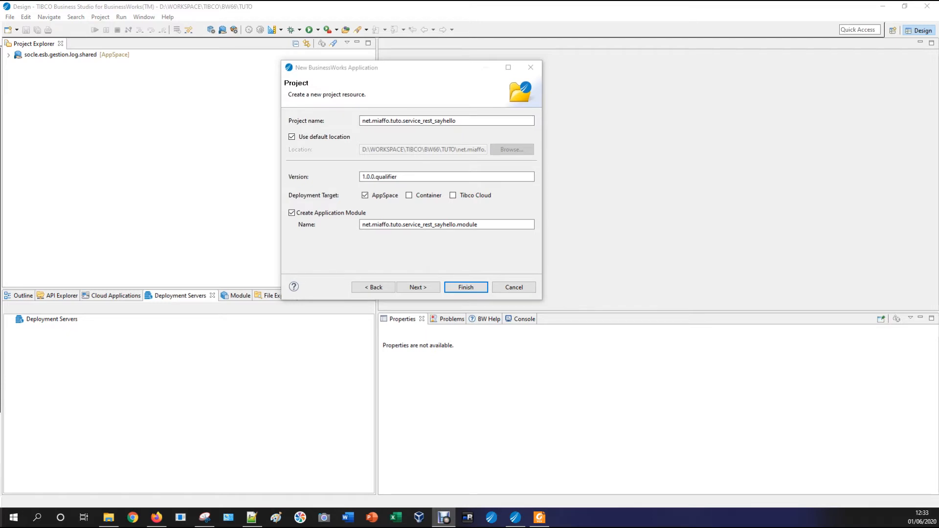
Finish the new-application wizard, creating net.miaffo.tuto.service_rest_sayhello and its module with an empty Process
click(418, 287)
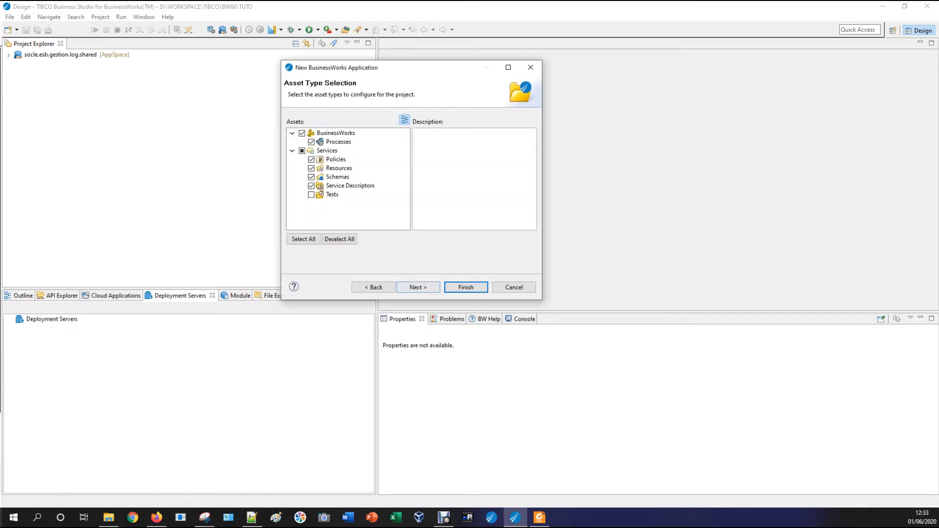
click(418, 287)
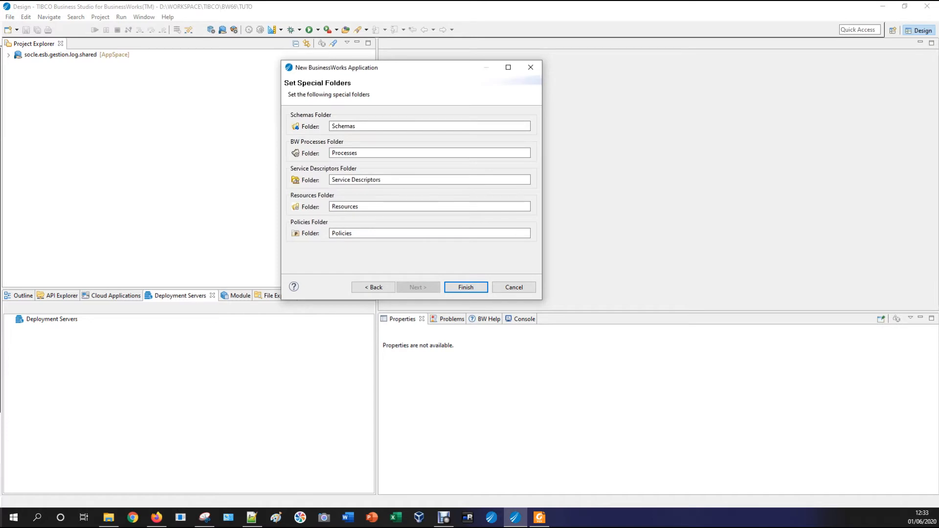
key(Return)
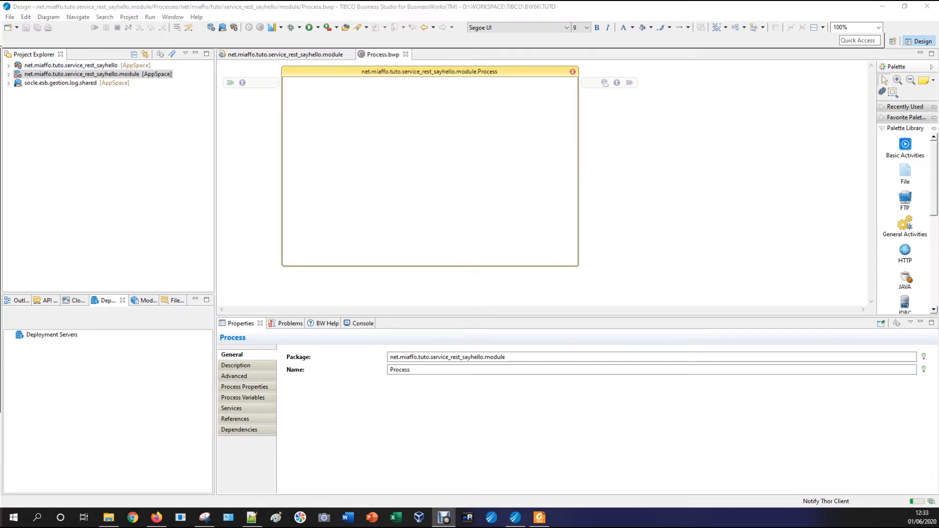
Set the process Mode to Stateless under Advanced properties, save it, and start a REST service
click(235, 376)
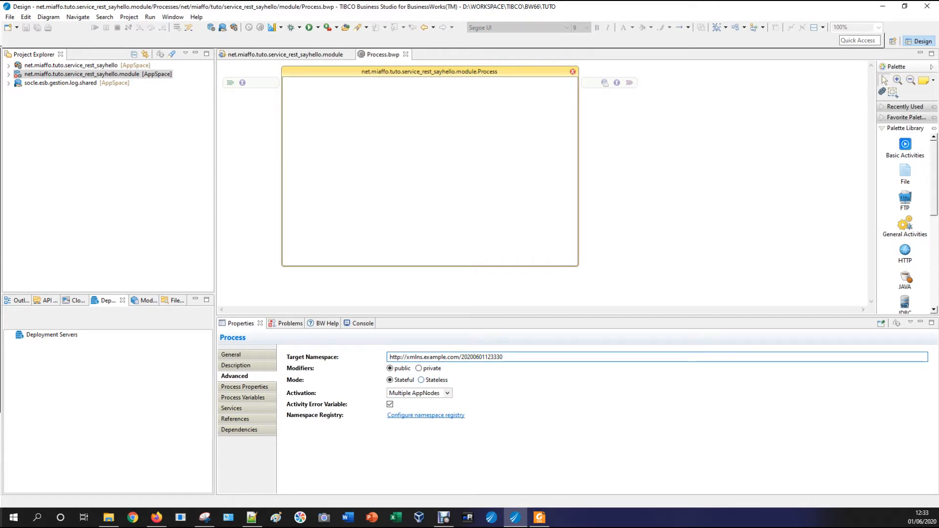
click(421, 380)
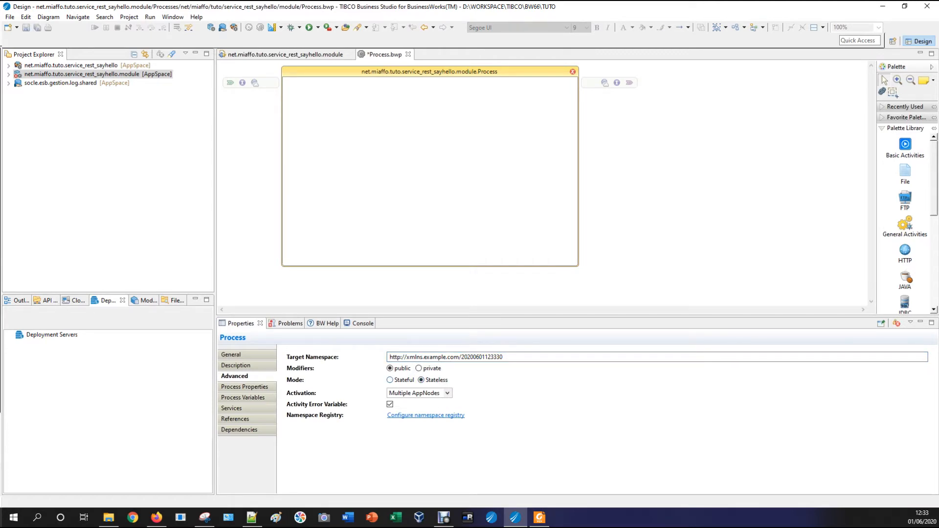
click(390, 380)
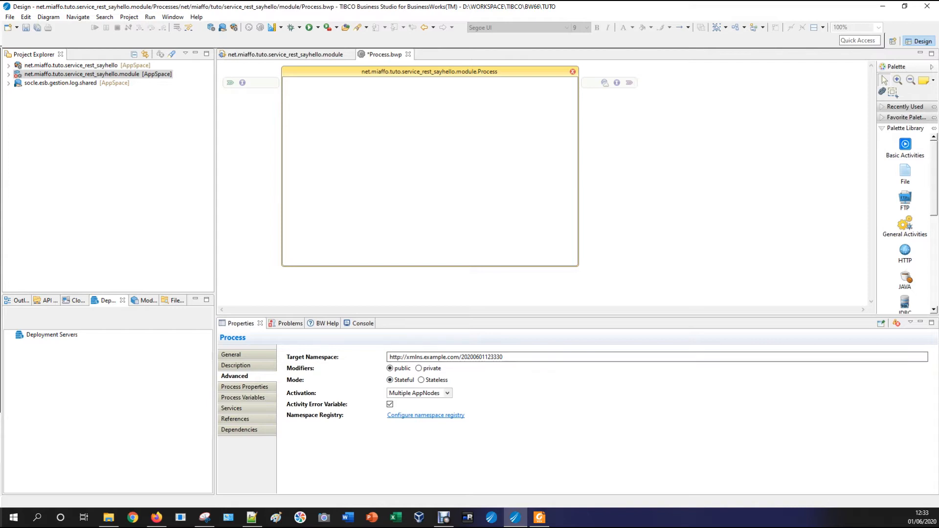
click(421, 380)
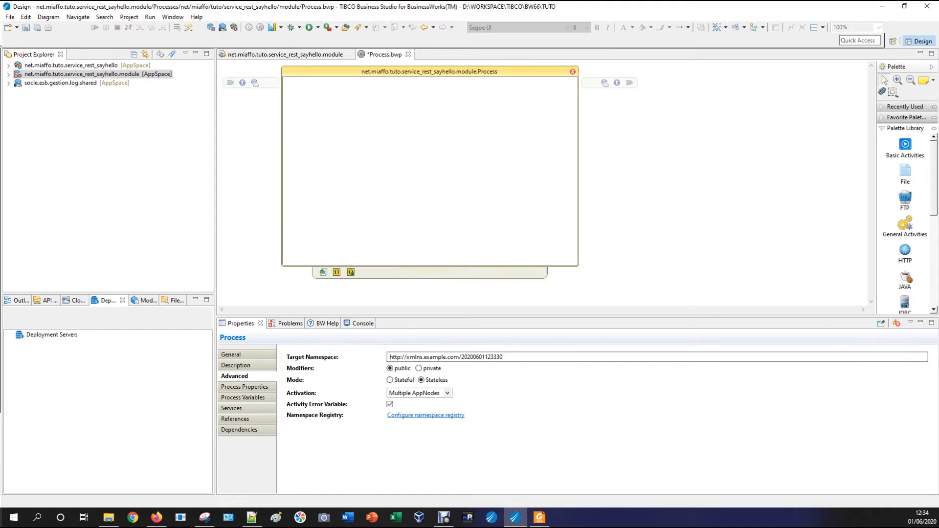
key(ctrl+s)
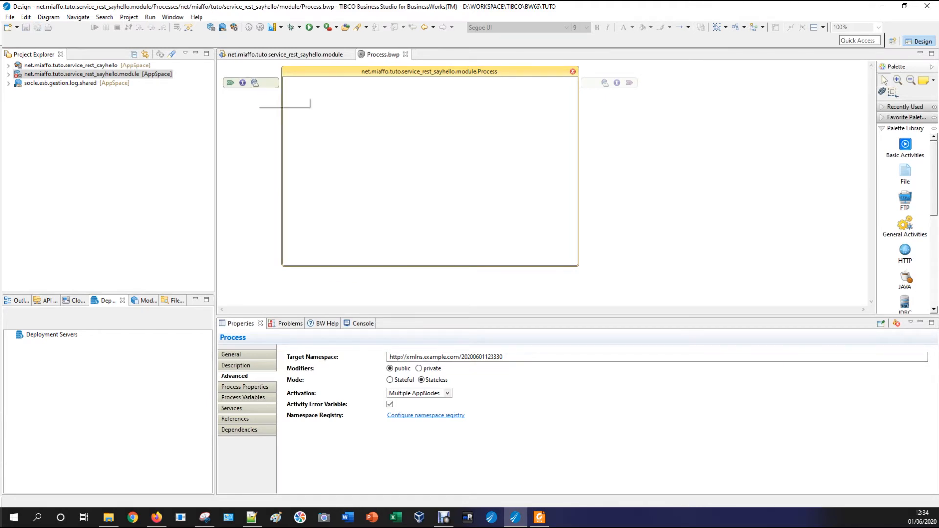
click(255, 82)
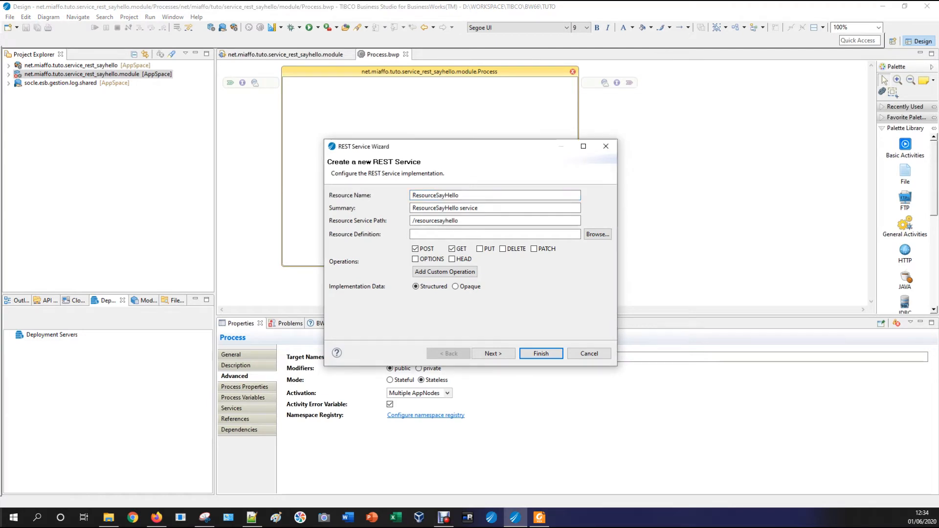
Generate the ResourceSayHello REST service with POST and GET operations and reload the process
double_click(430, 194)
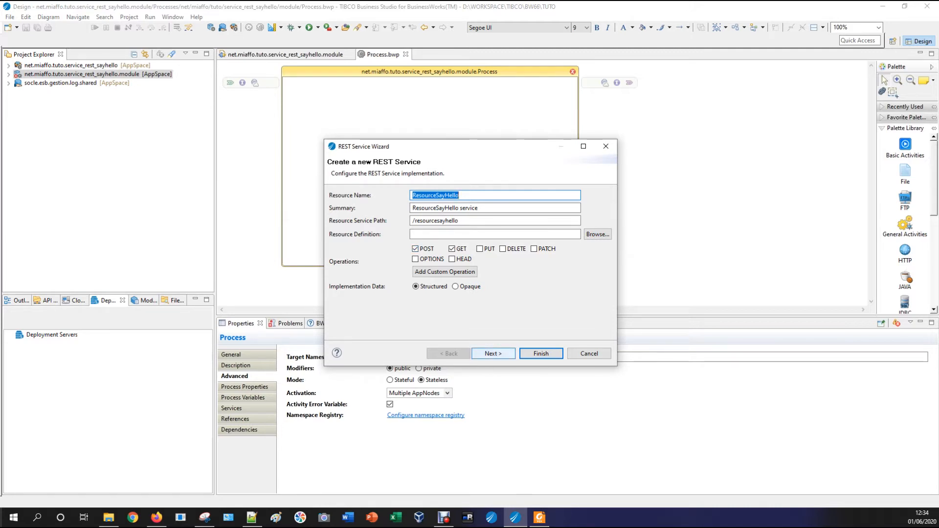
click(493, 353)
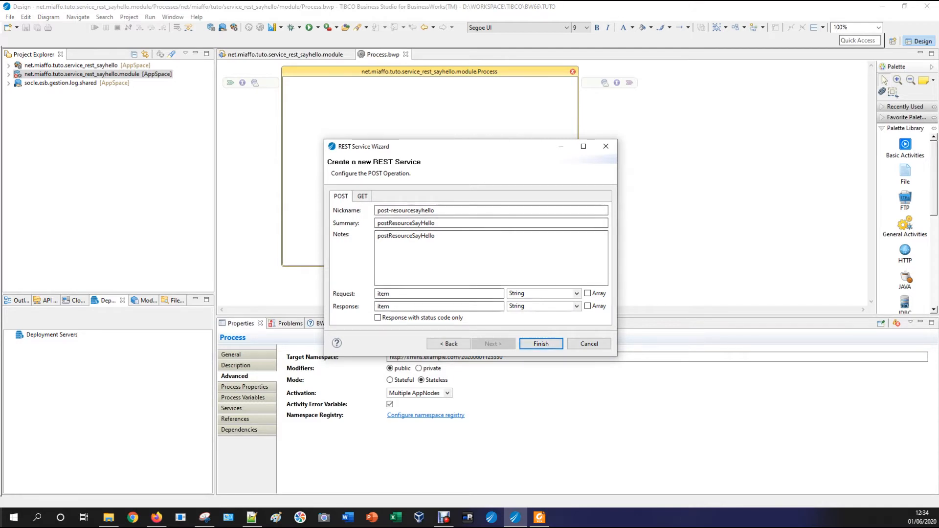
click(362, 196)
click(341, 197)
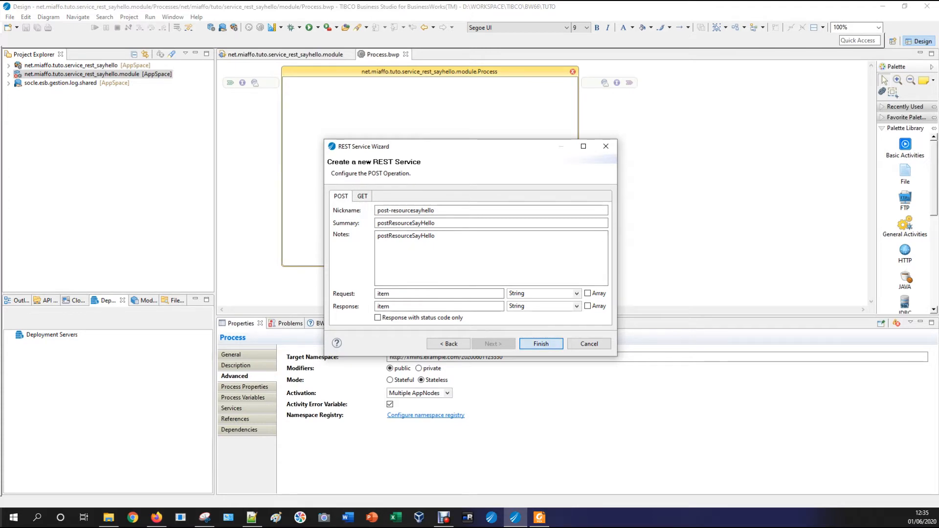
click(541, 344)
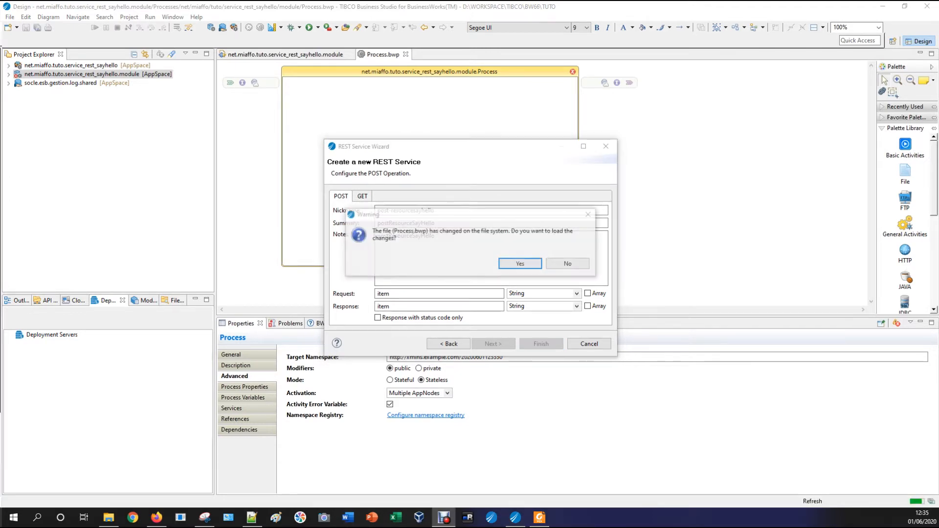
key(Return)
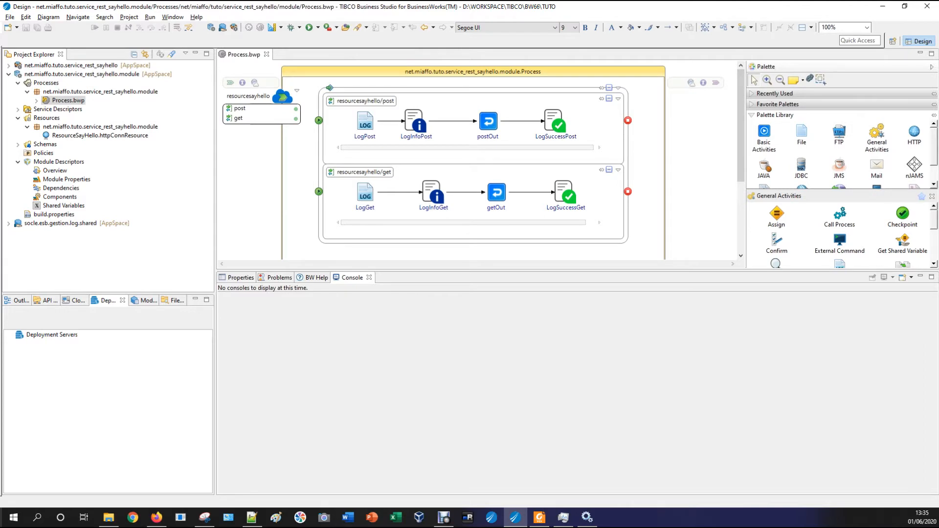
Enlarge the process diagram, collapse the module in the project tree, and close Process.bwp
drag(489, 271, 489, 332)
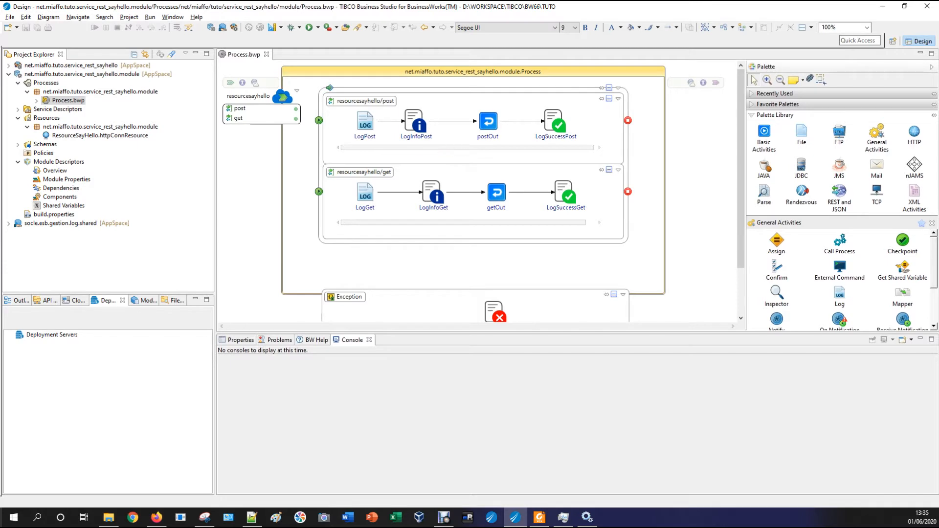
scroll(477, 191, down, 3)
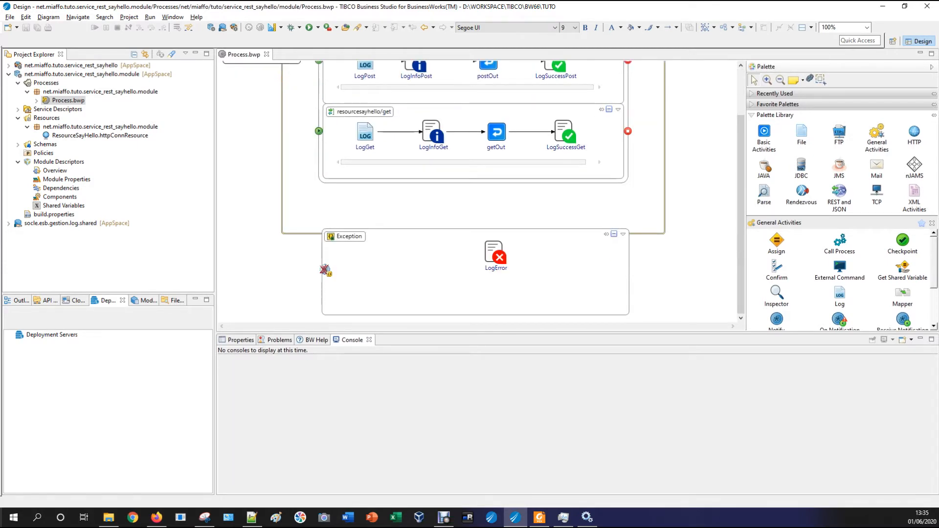
scroll(476, 190, up, 3)
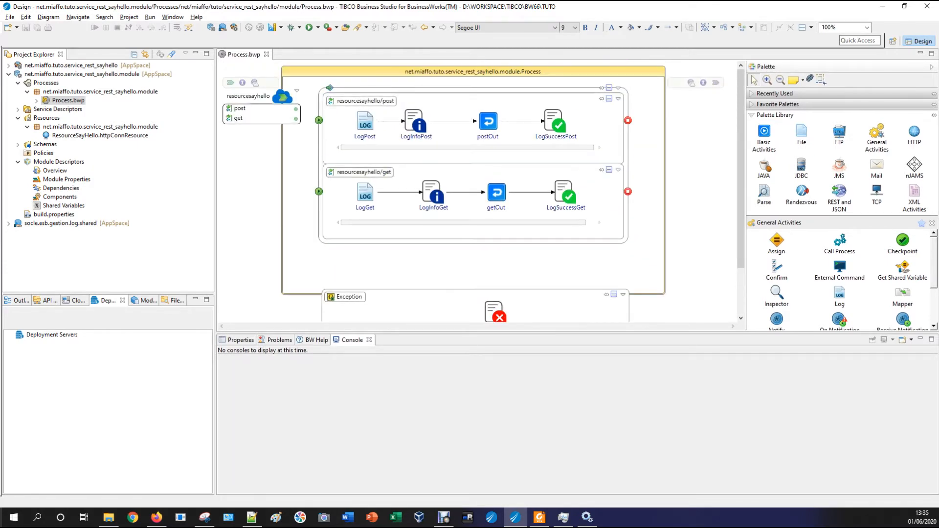
click(8, 74)
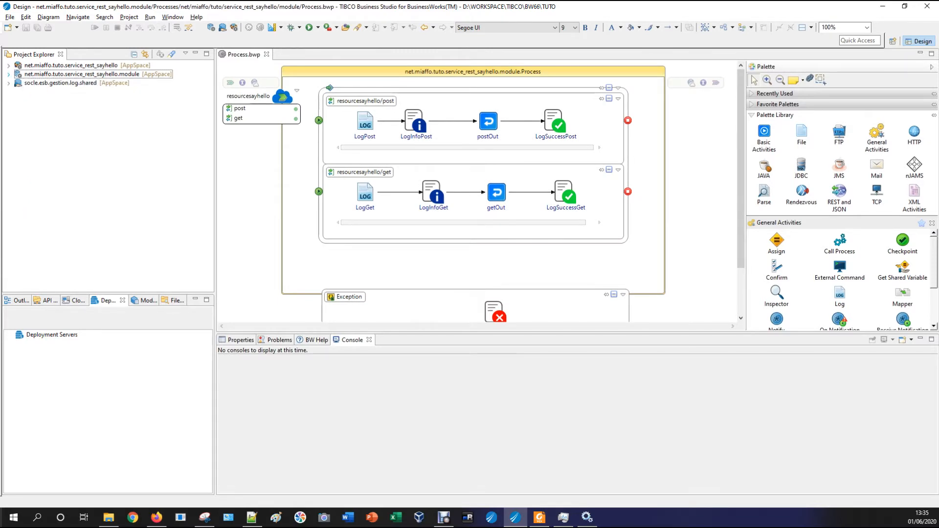
click(267, 54)
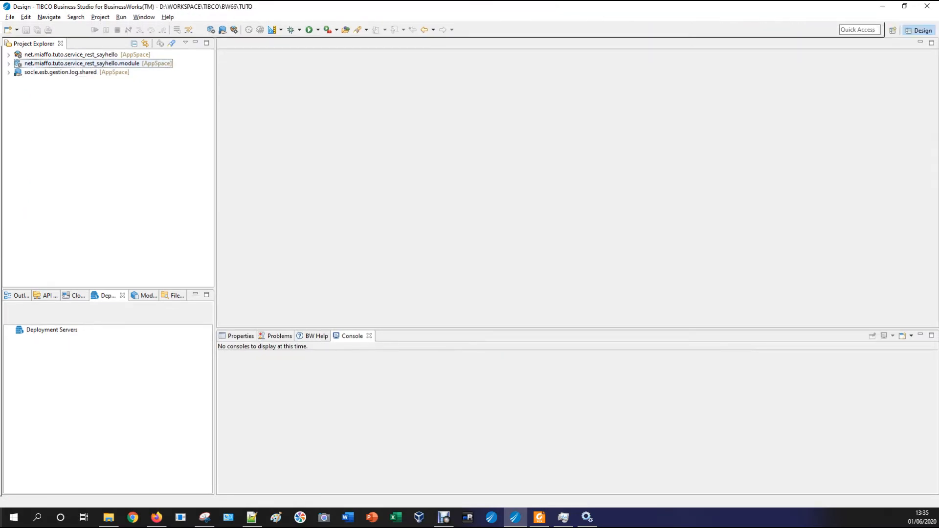
Resize the project and Deployment Servers panels and refresh the still-empty Deployment Servers list
drag(215, 244, 301, 245)
drag(228, 288, 227, 165)
drag(162, 164, 163, 164)
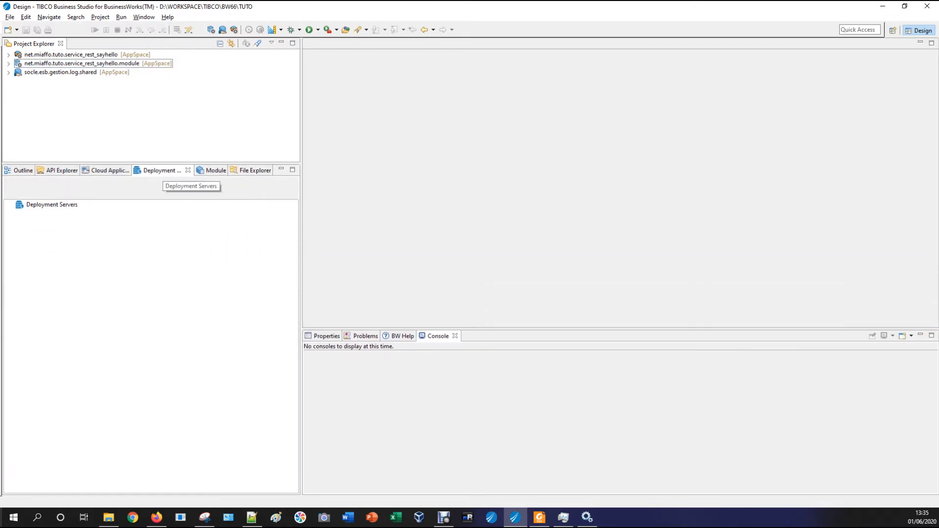
click(52, 205)
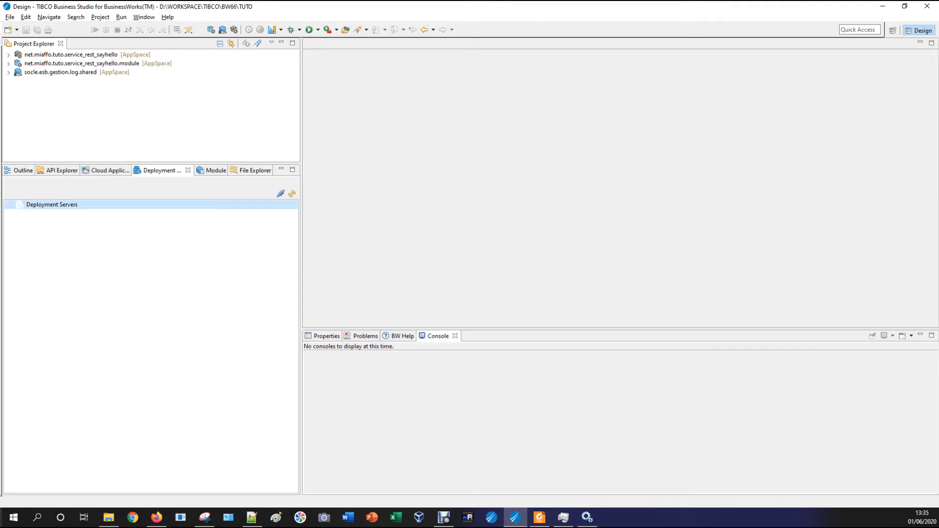
right_click(69, 203)
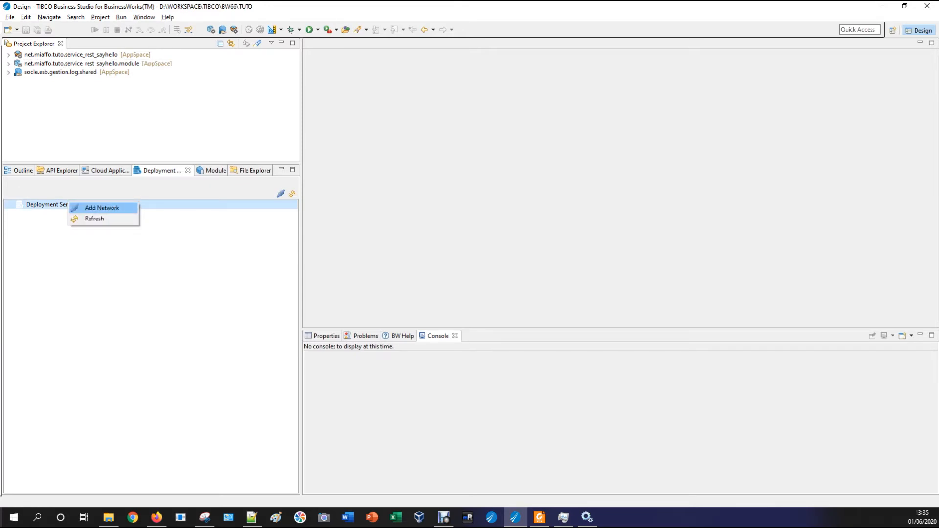
click(94, 220)
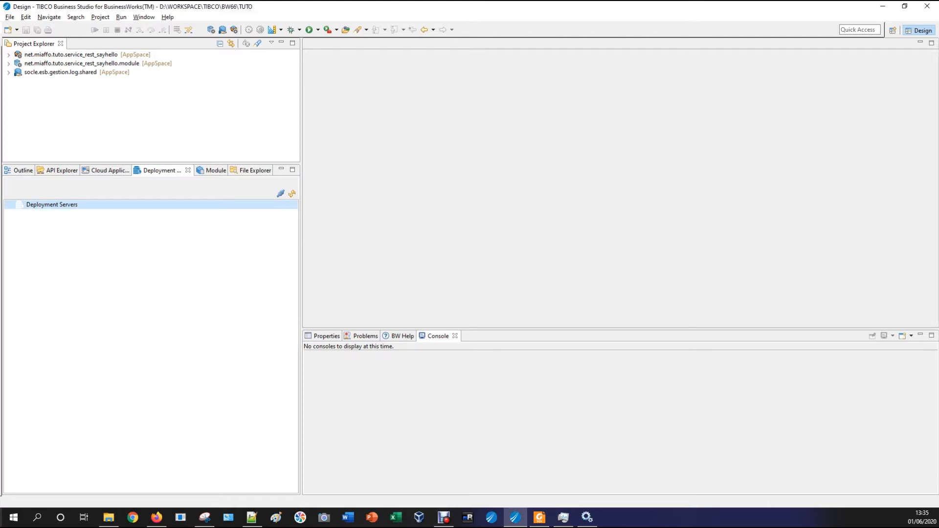
drag(206, 163, 206, 218)
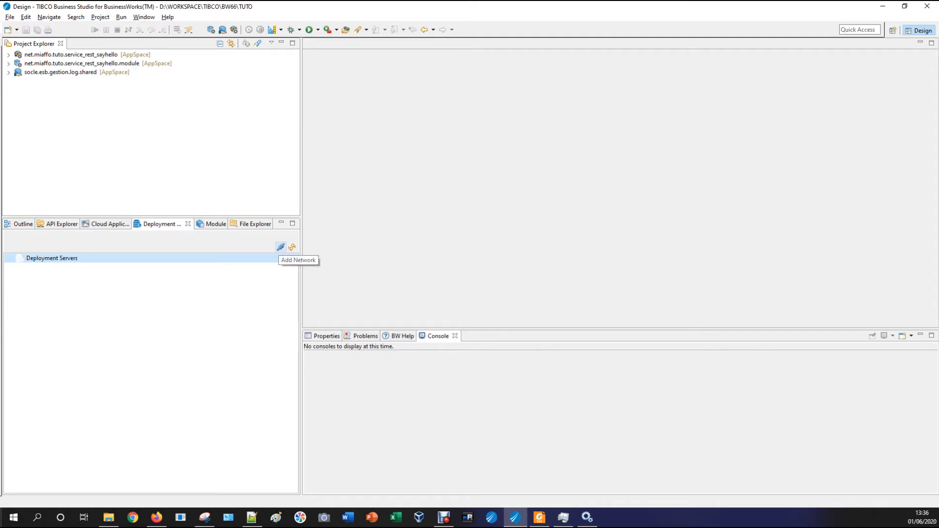
Add a deployment network whose agent is at localhost on HTTP port 8079
right_click(161, 259)
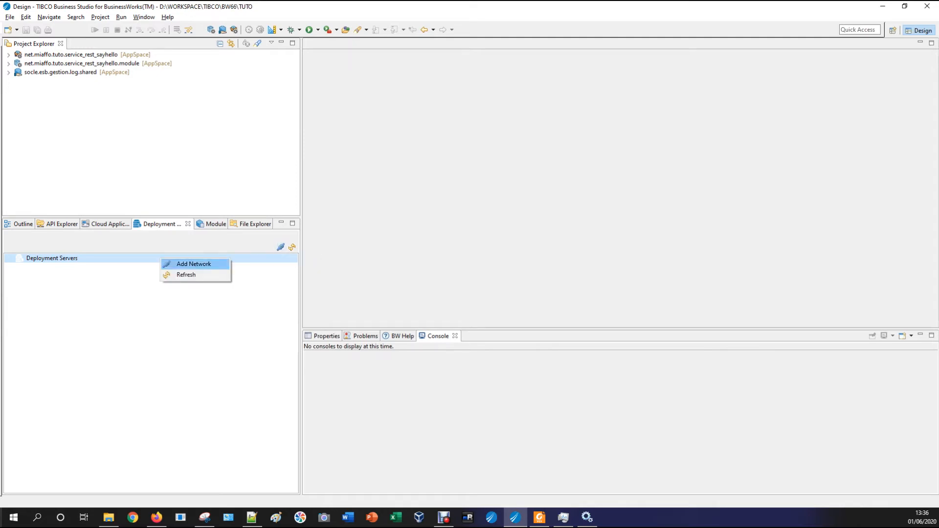
click(193, 265)
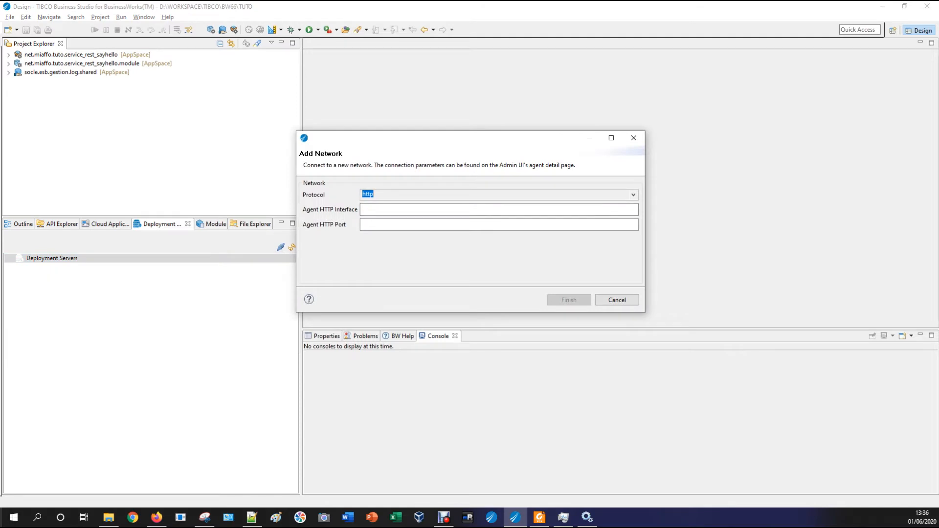
click(416, 210)
text(localhos)
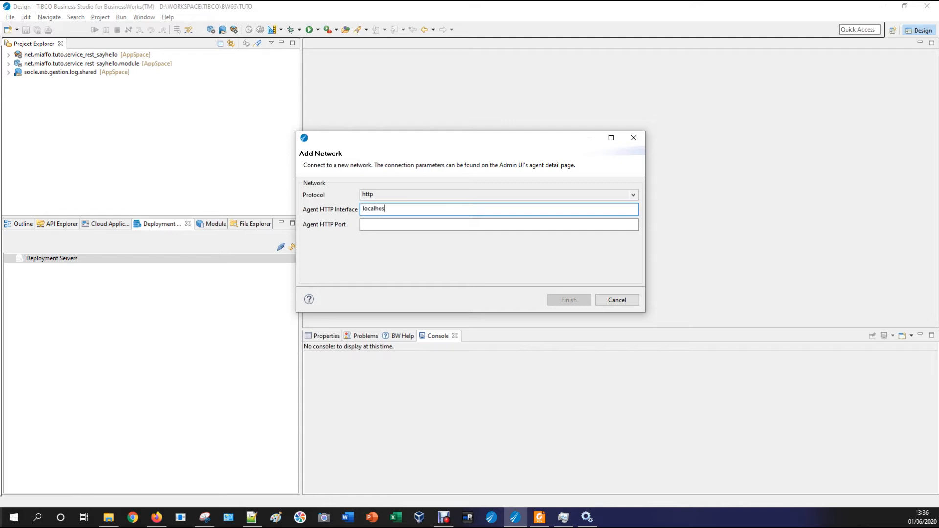
text(t)
key(Tab)
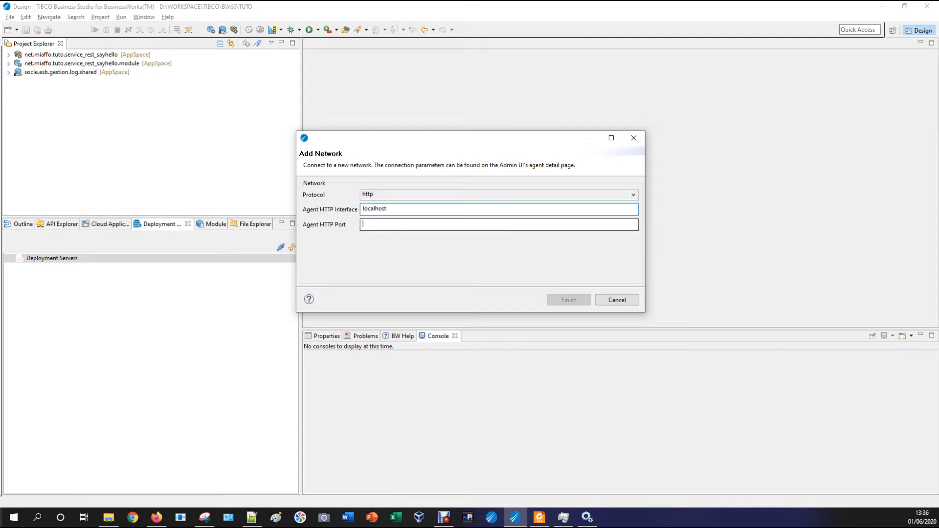
text(807)
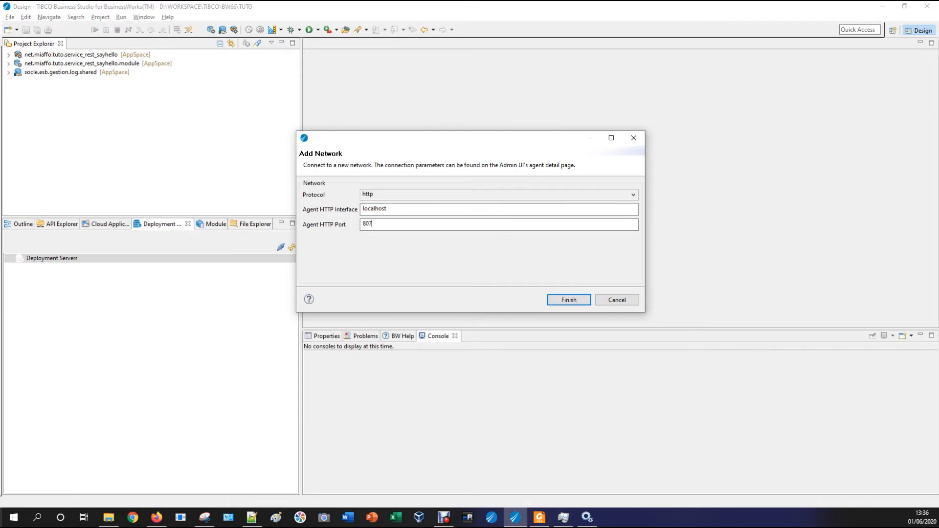
text(9)
click(569, 300)
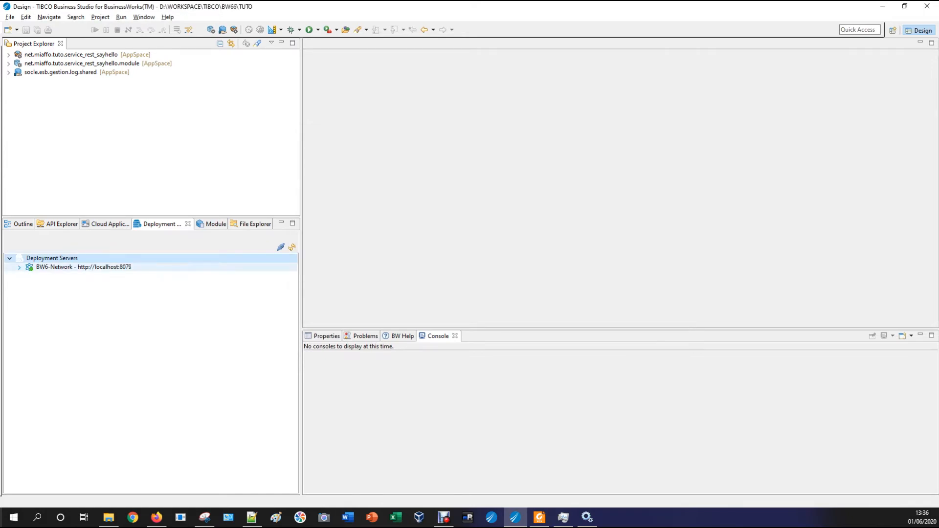
Expand BW6-Network to show domains DEV, TUTO, INTEG and the DMITECH agent
click(19, 268)
click(29, 276)
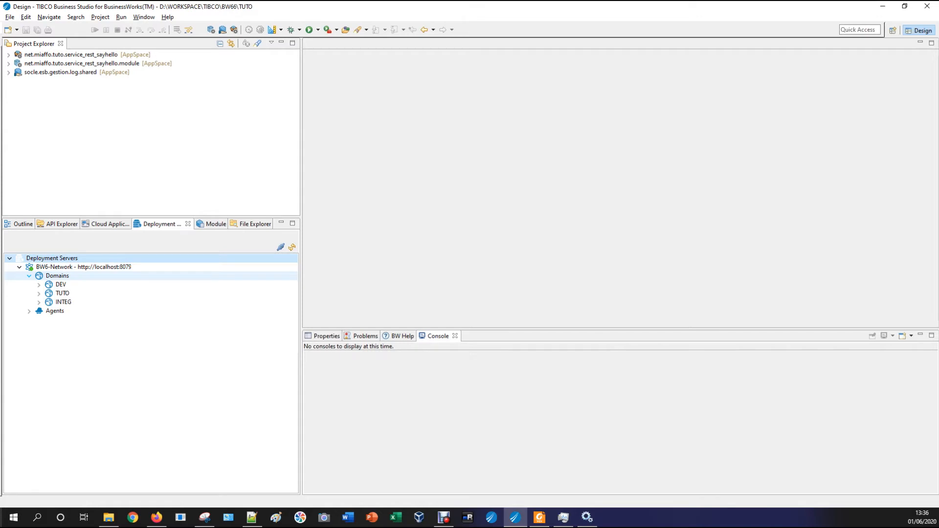
click(29, 276)
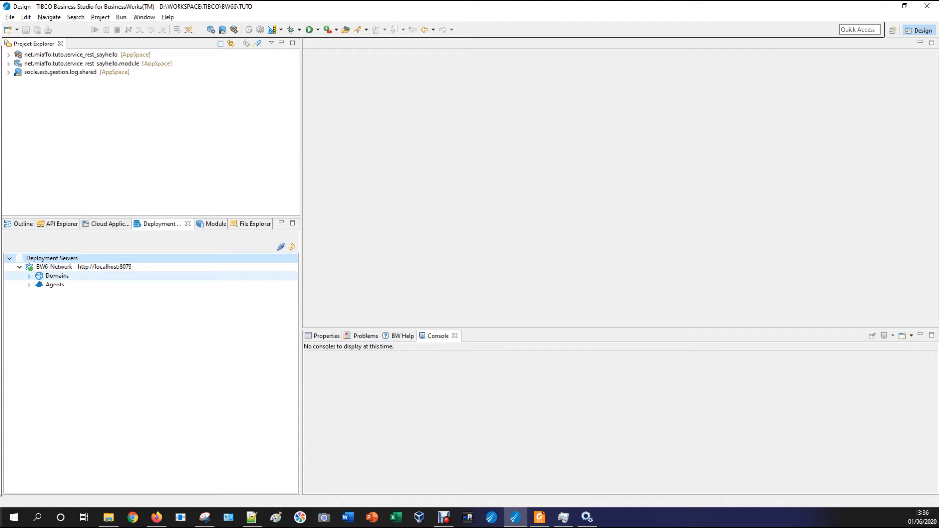
click(29, 276)
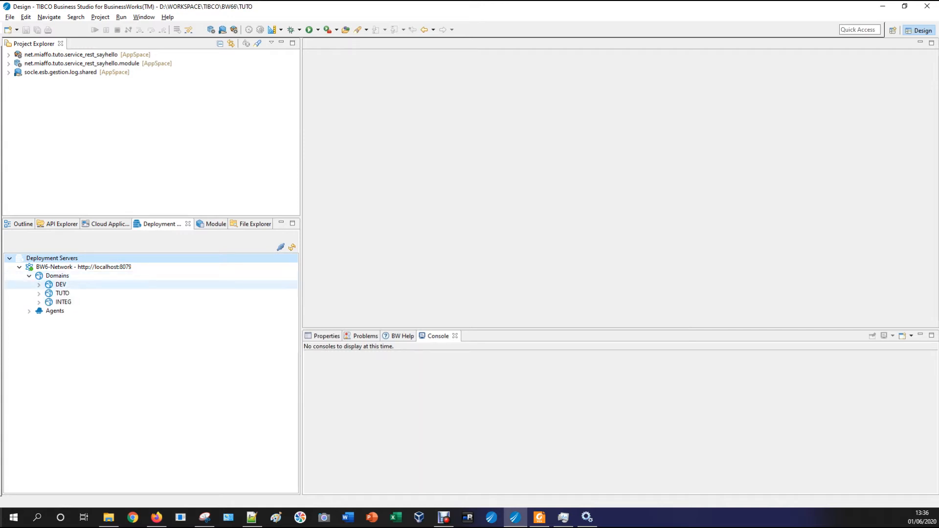
click(57, 276)
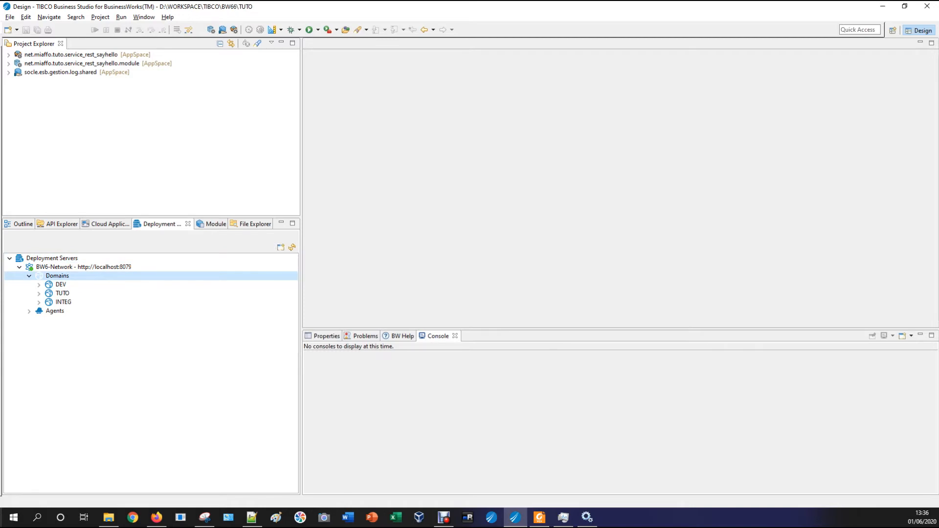
click(29, 312)
click(68, 320)
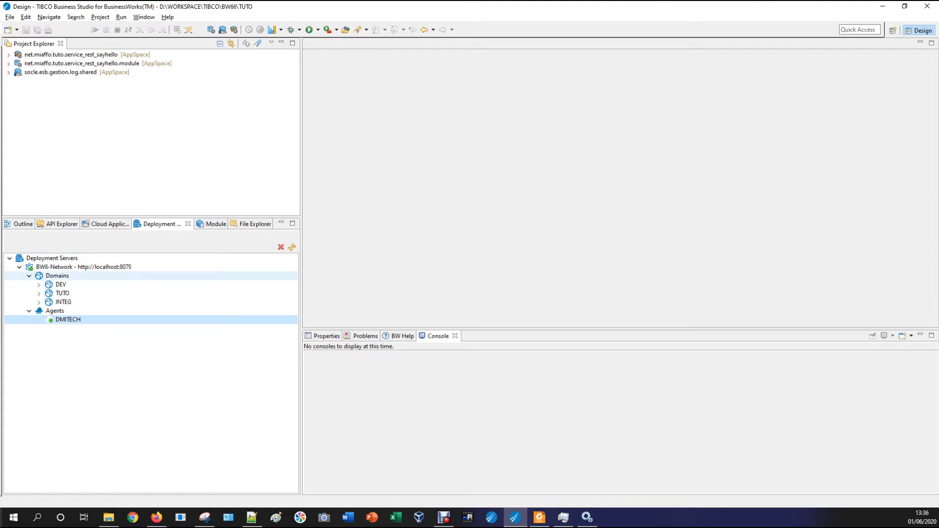
Start creating a domain and replace the default name with TEST2
right_click(64, 276)
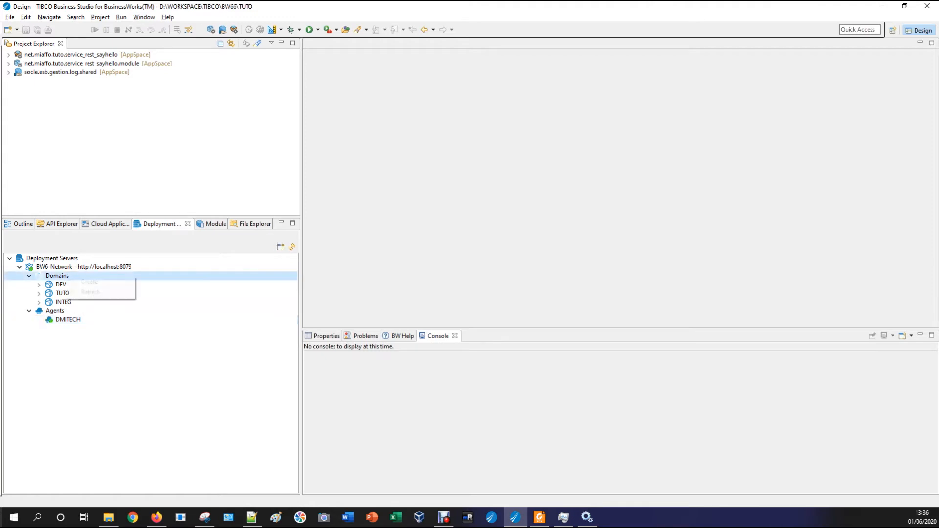
click(89, 282)
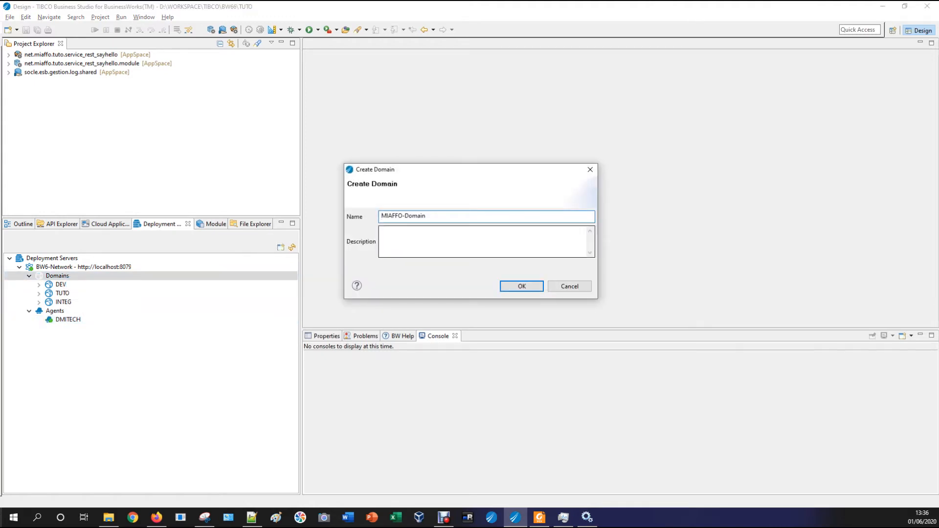
key(ctrl+a)
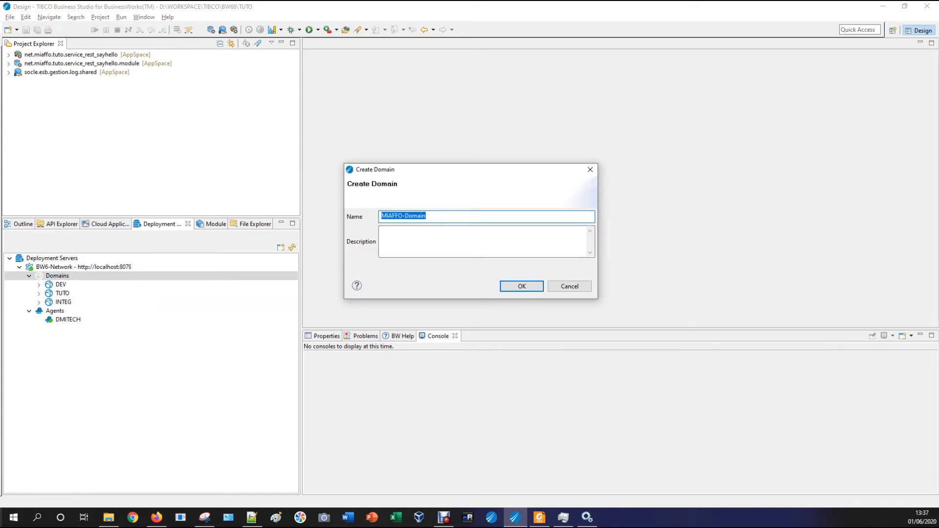
text(DE)
key(BackSpace)
key(BackSpace)
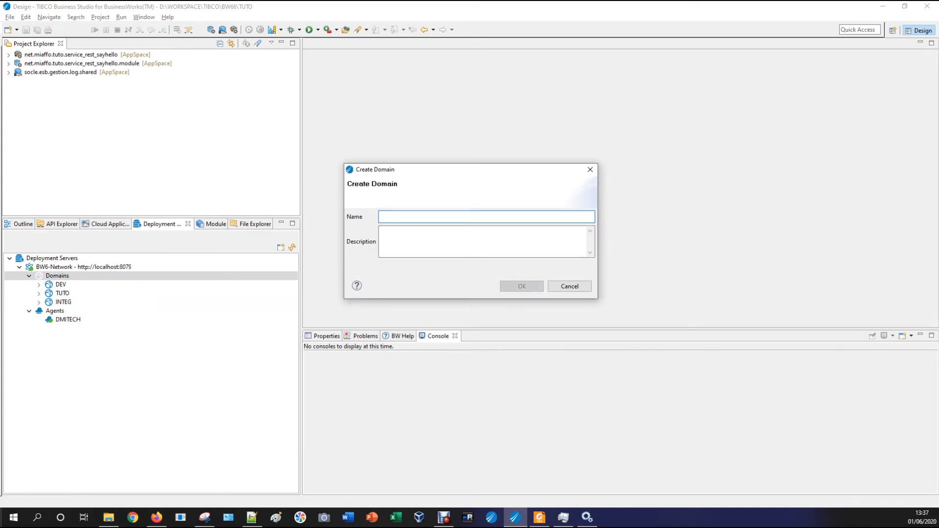
text(TEST)
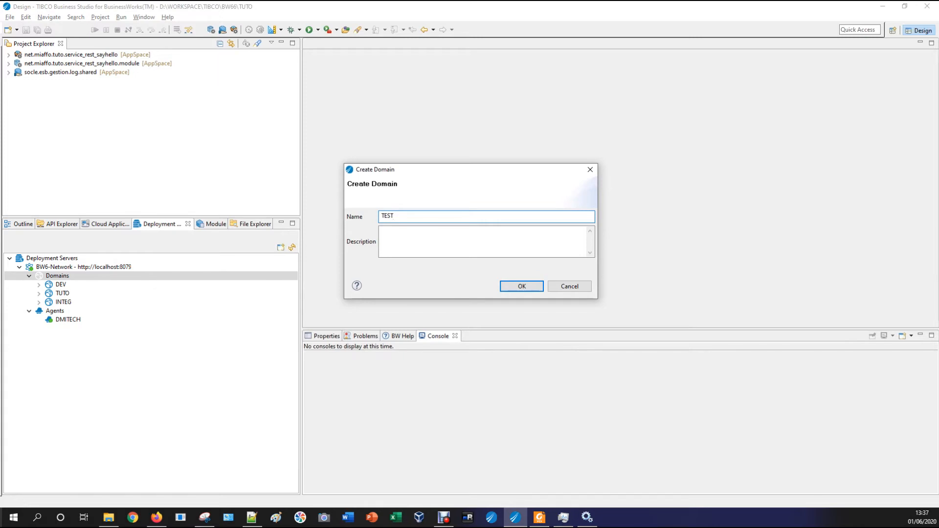
text(2)
Create the TEST2 domain and expand it to show its AppSpaces and Archives
key(Return)
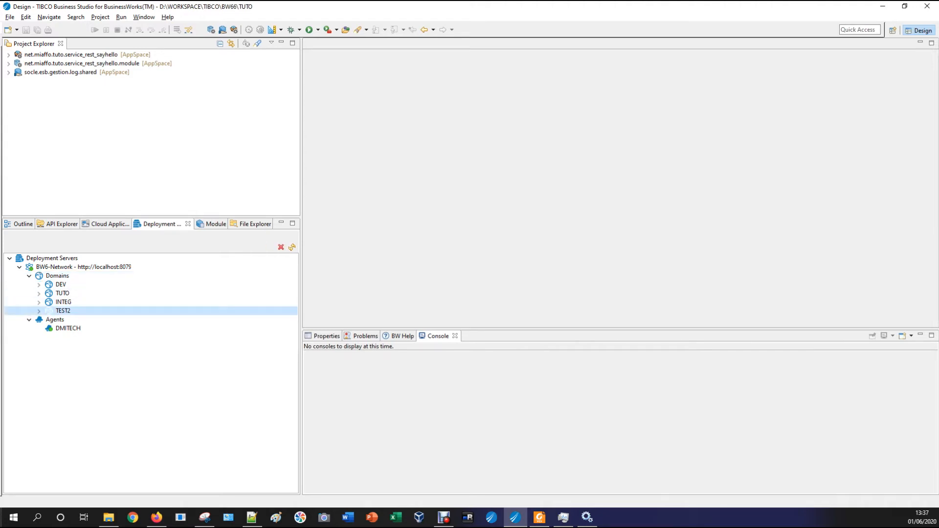
click(38, 311)
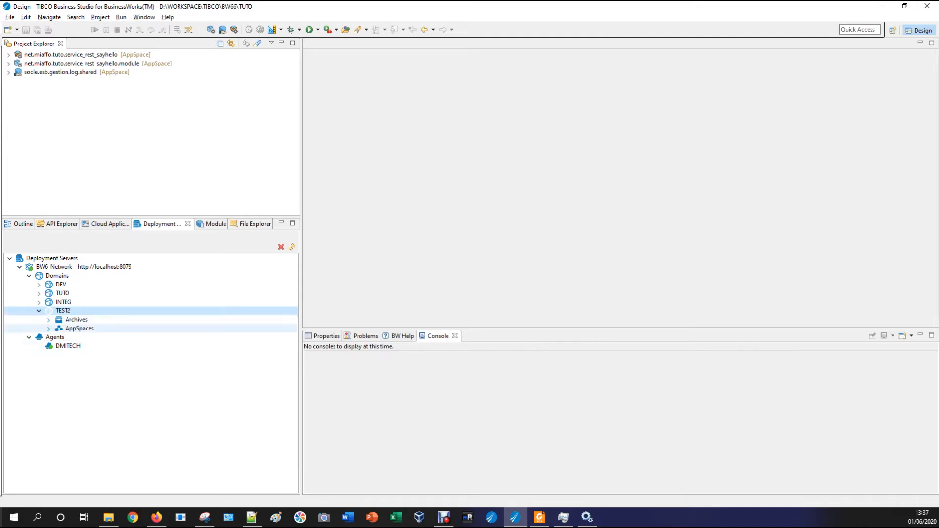
click(48, 329)
click(80, 329)
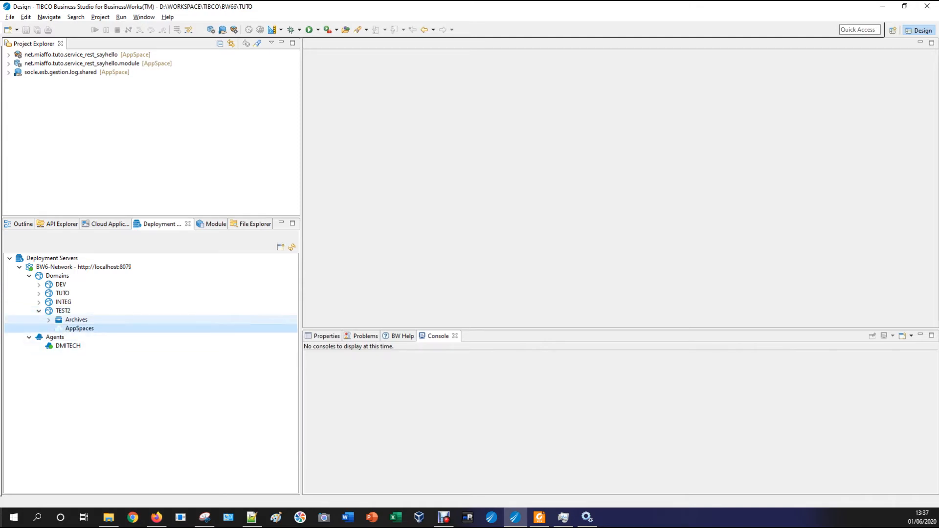
click(76, 320)
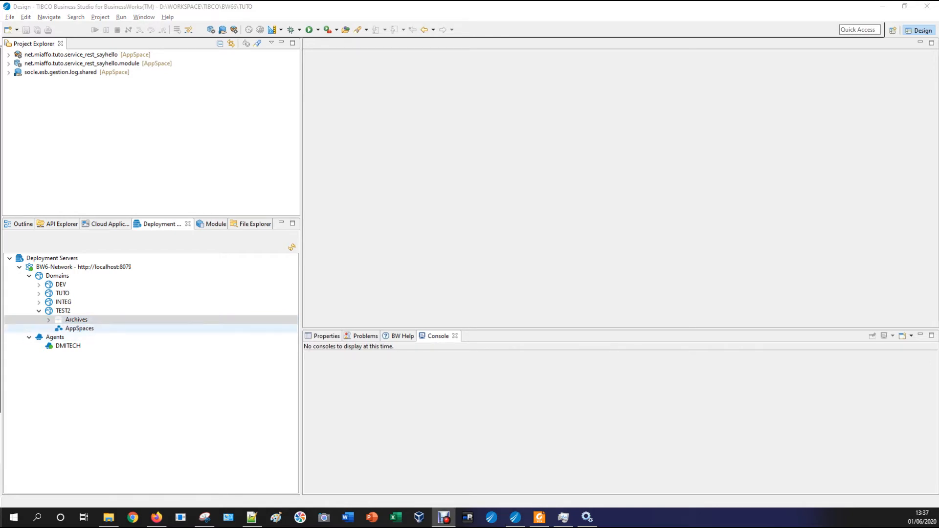
Create AppSpace AS1 under TEST2's AppSpaces and expand it
right_click(83, 329)
click(109, 337)
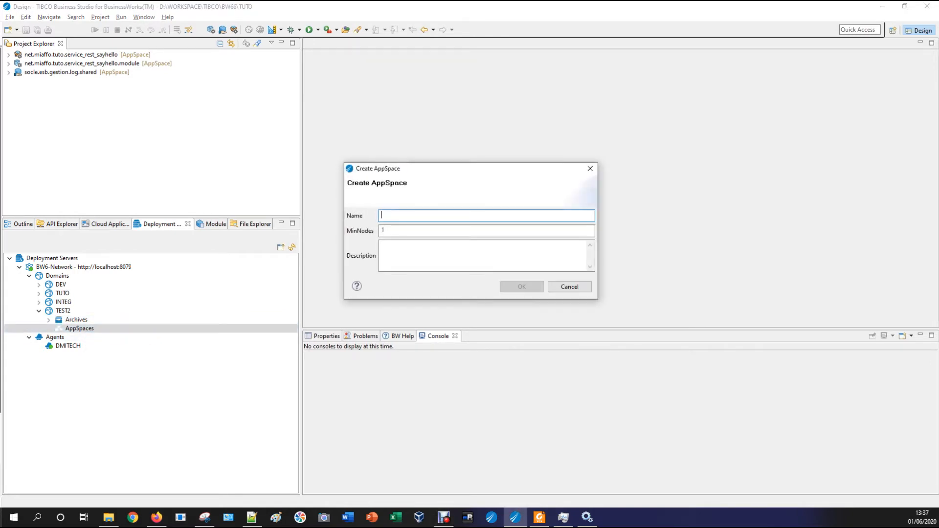
text(AS1)
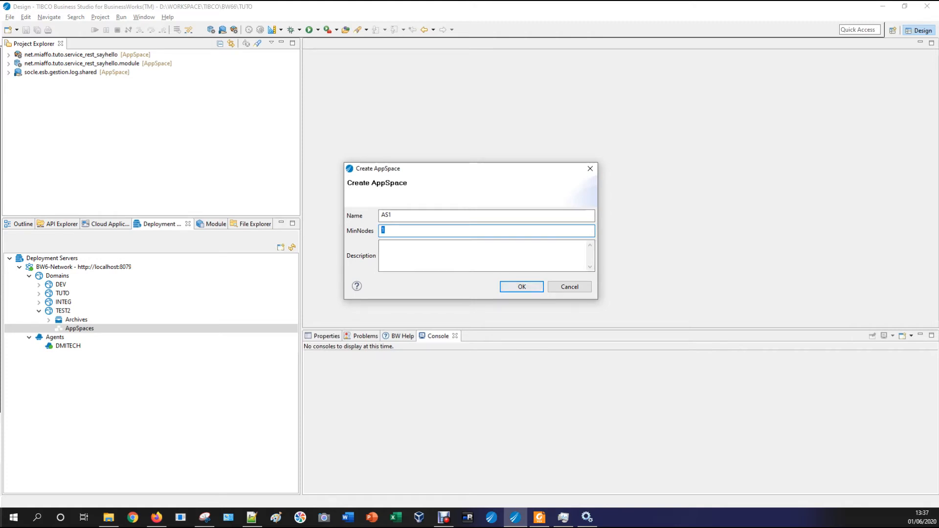
click(522, 287)
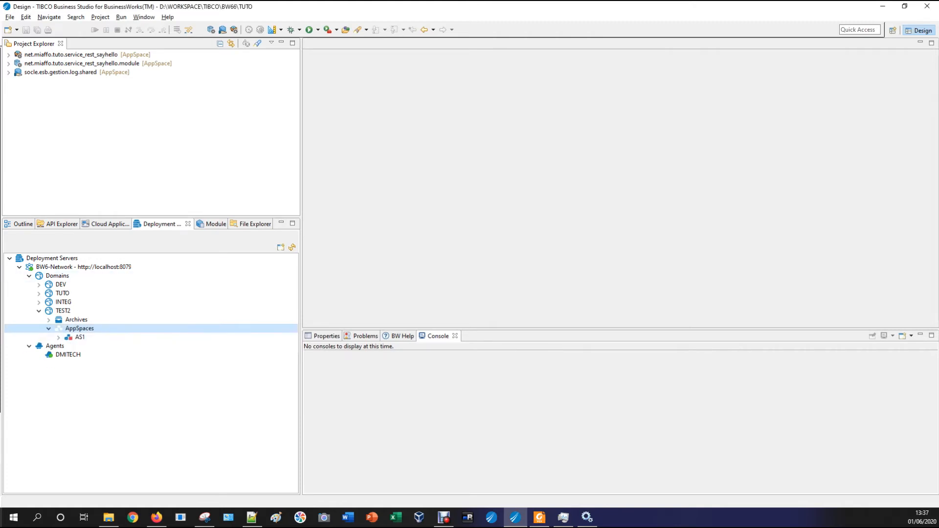
click(58, 338)
Create AppNode AN1_AS1 in AS1 with HTTP port 8282 and OSGi port 8283
click(98, 355)
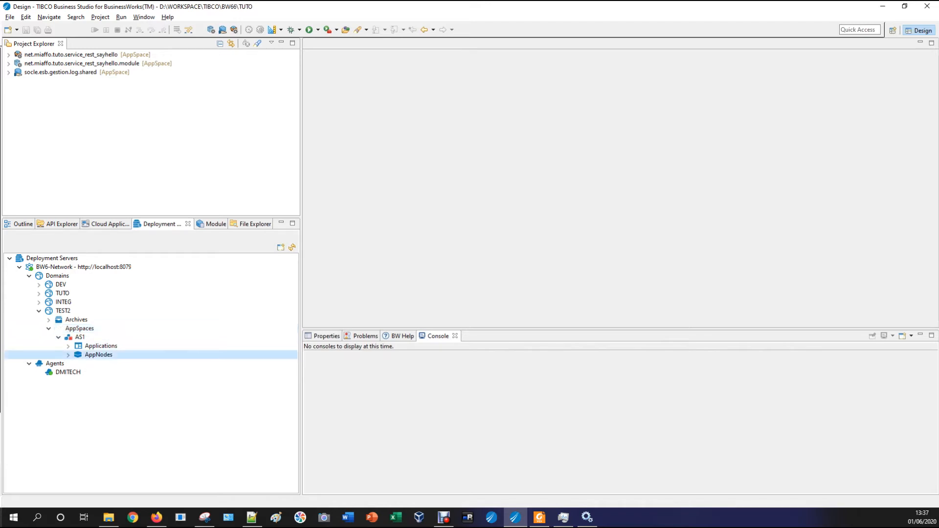
right_click(98, 355)
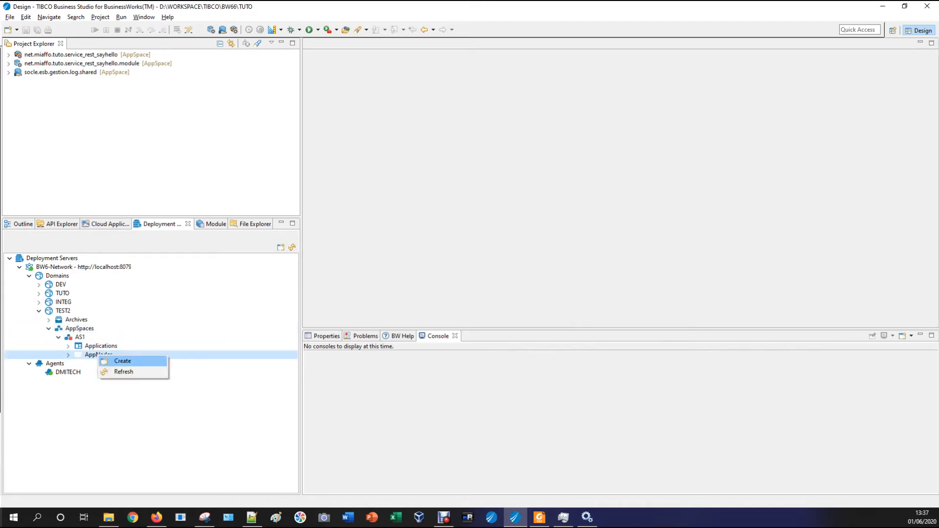
click(123, 361)
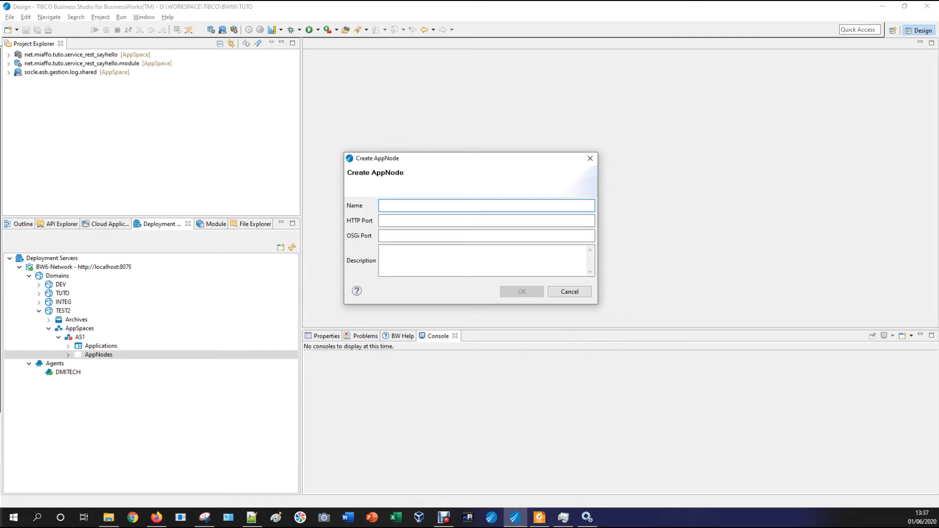
text(AN1_AS1)
key(Tab)
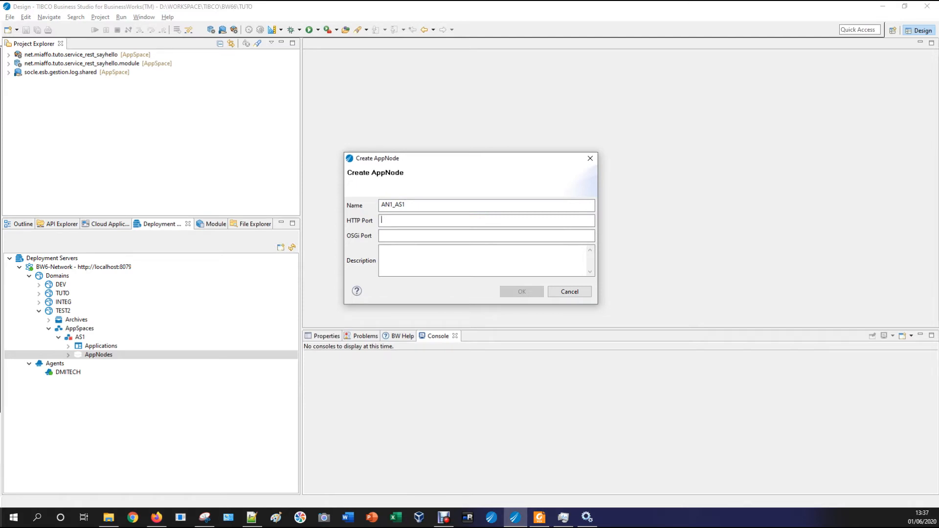
text(8282)
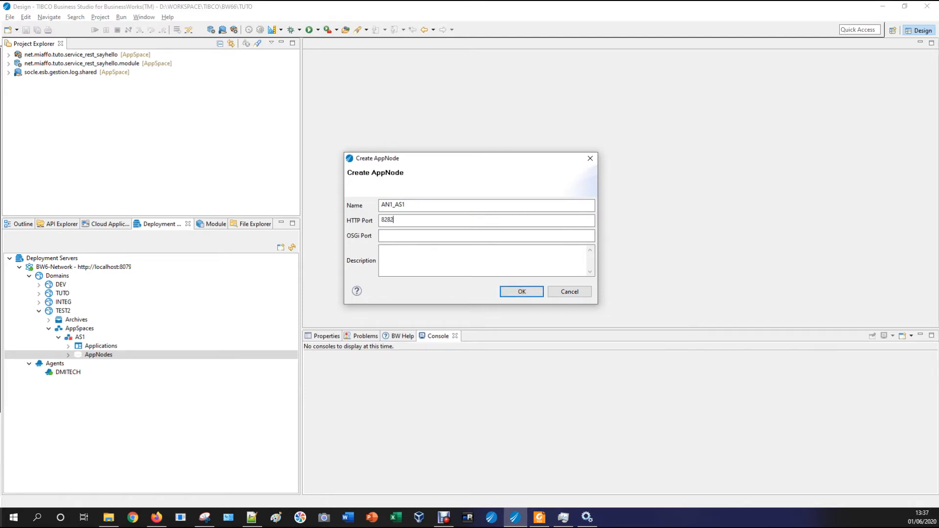
key(Tab)
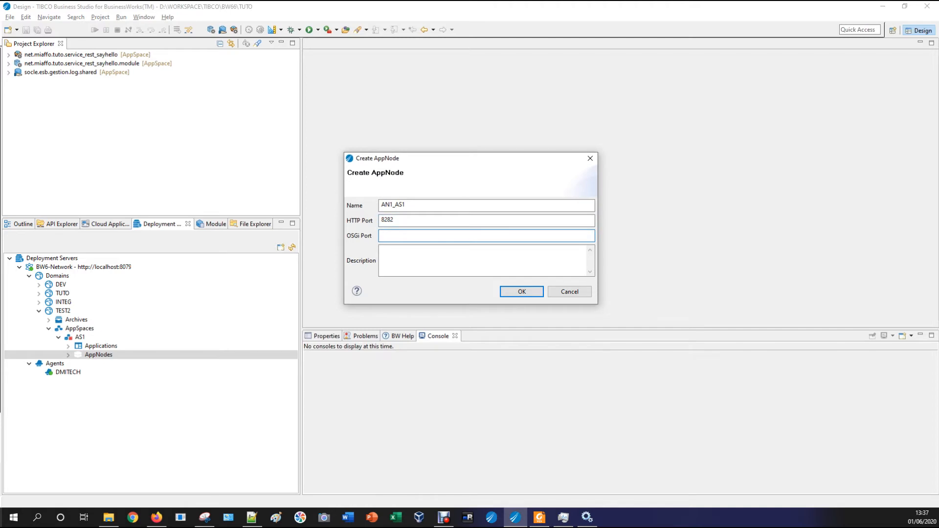
text(8283)
key(Return)
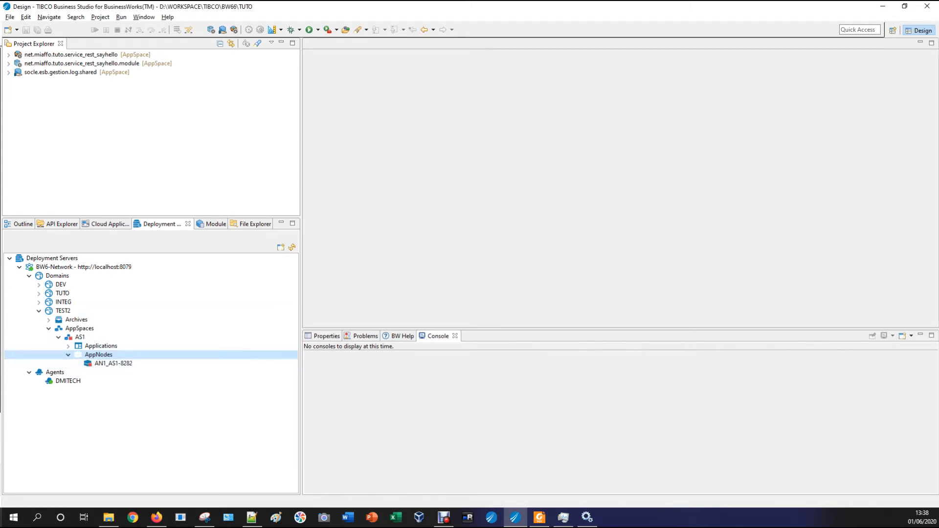
Create a second AppNode AN2_AS1 with HTTP port 8284 and OSGi port 8283
right_click(108, 355)
click(135, 360)
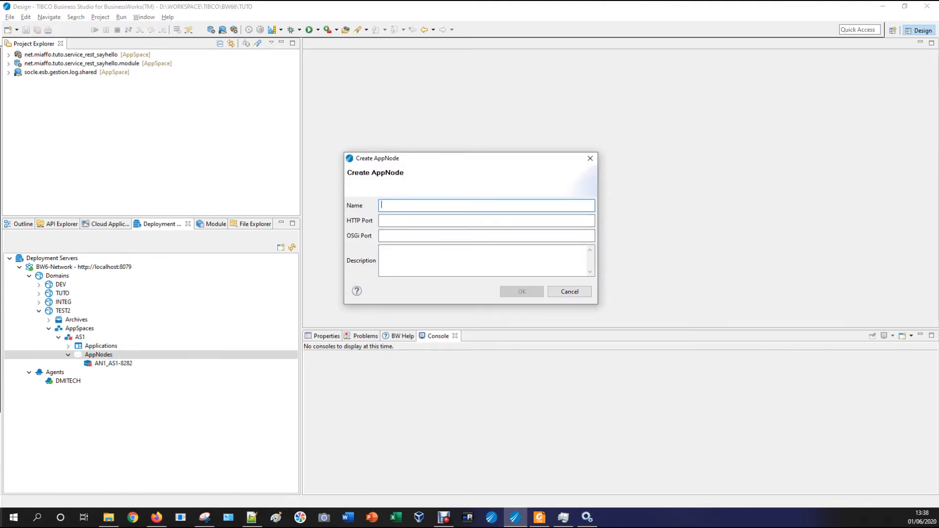
text(AN2_AS1)
key(Tab)
key(Tab)
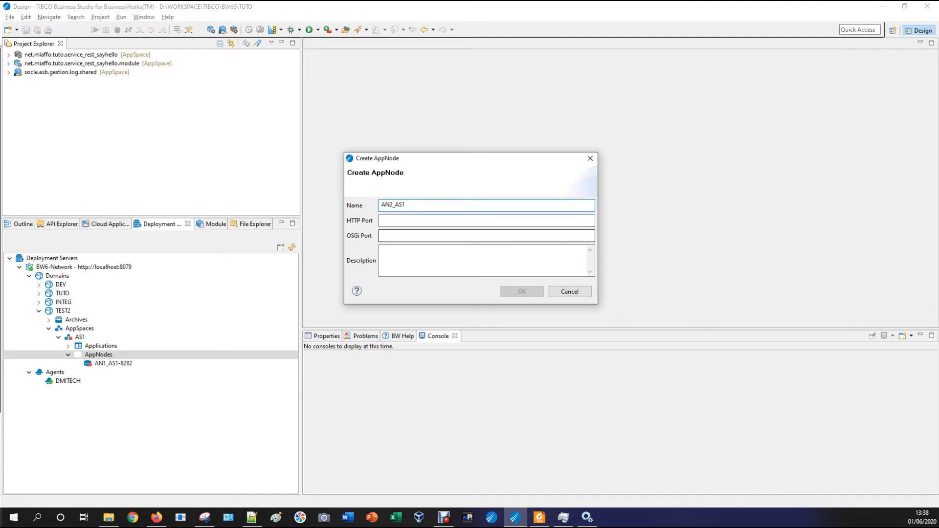
click(431, 220)
text(8284)
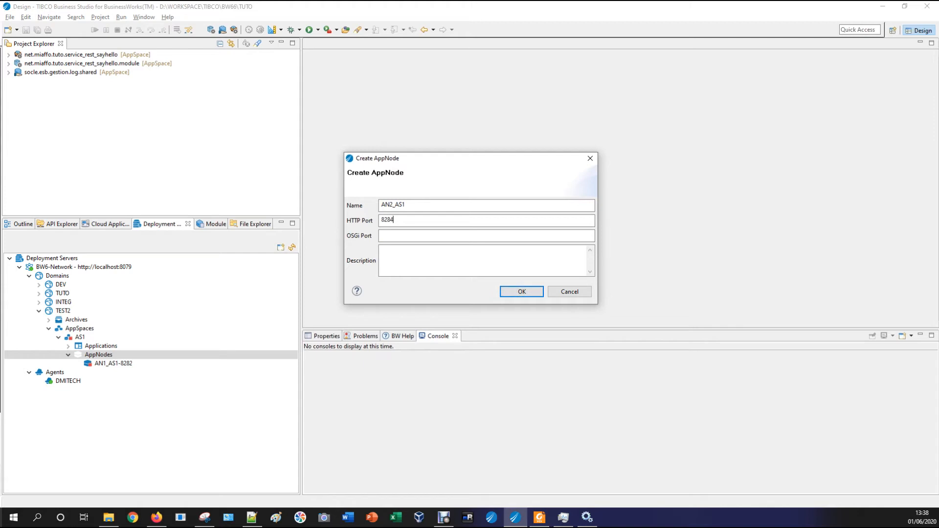
key(Tab)
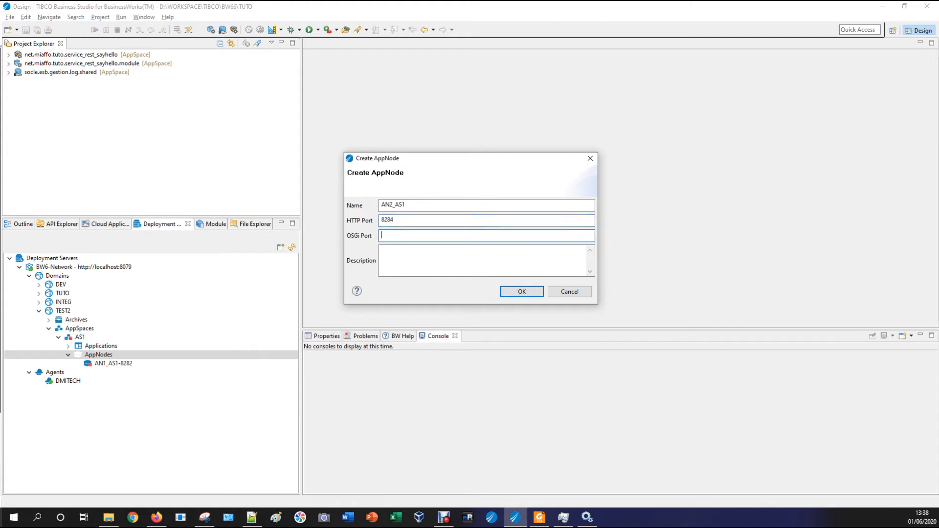
text(8283)
key(Tab)
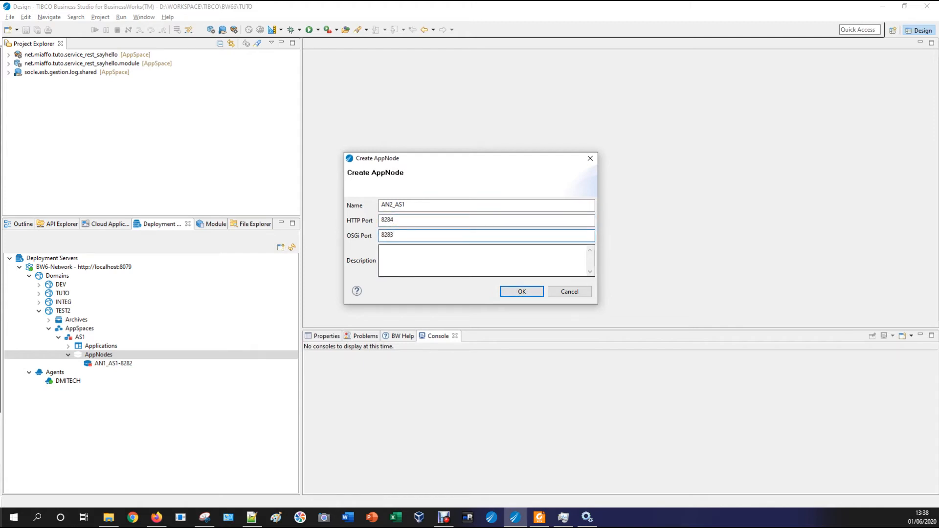
key(shift+Tab)
key(shift+Tab)
drag(390, 221, 380, 220)
click(410, 220)
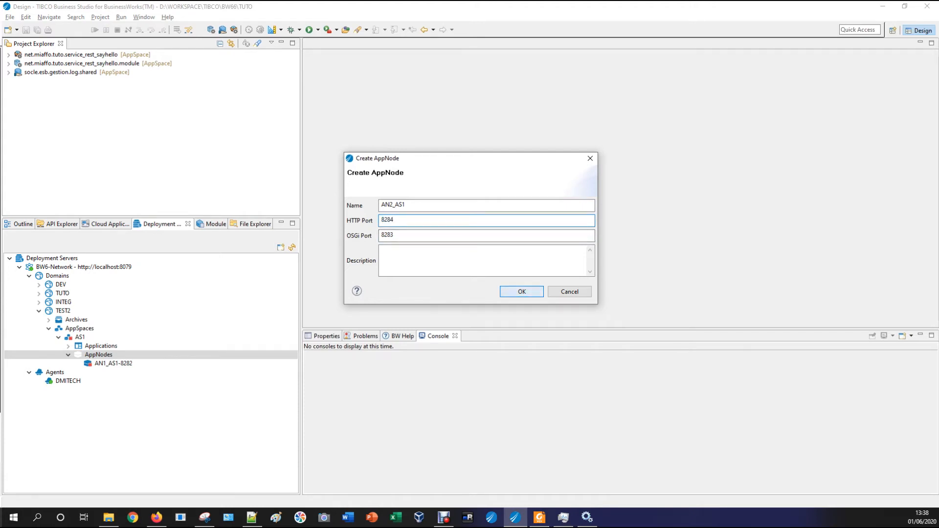
key(Return)
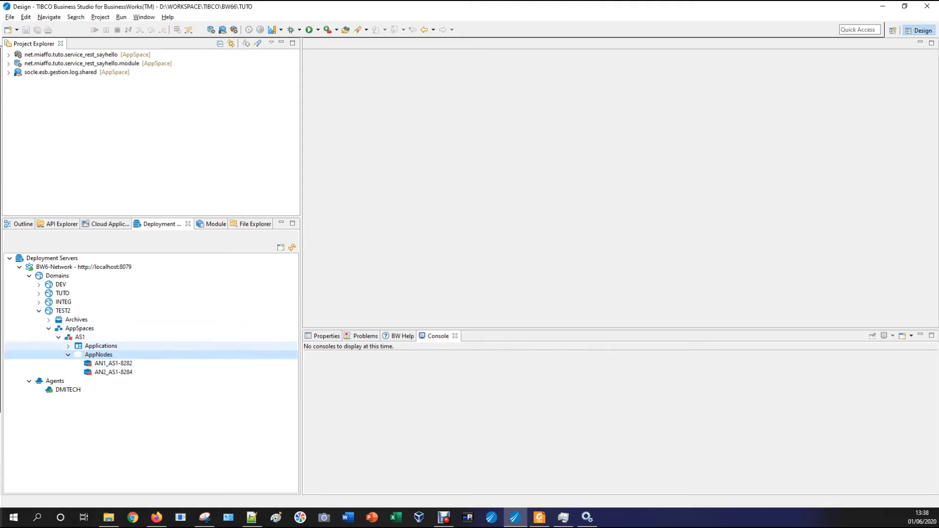
click(79, 337)
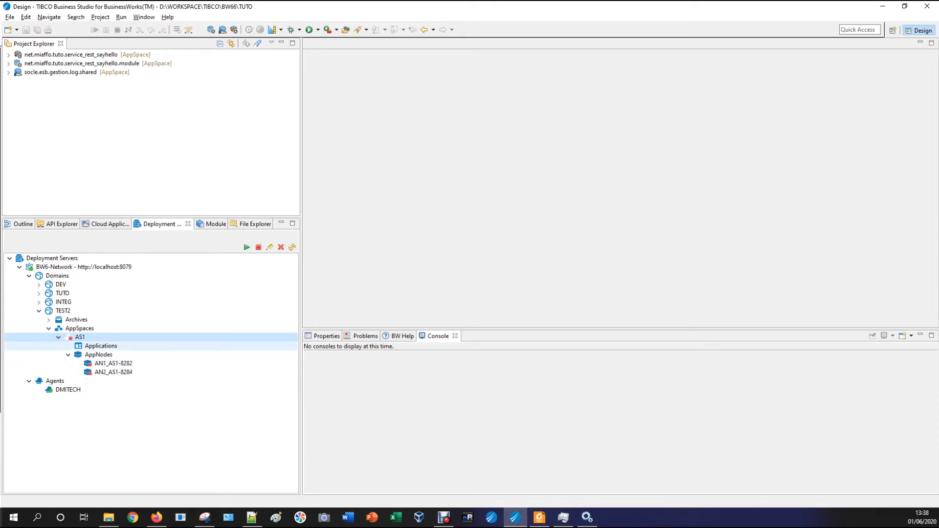
click(101, 345)
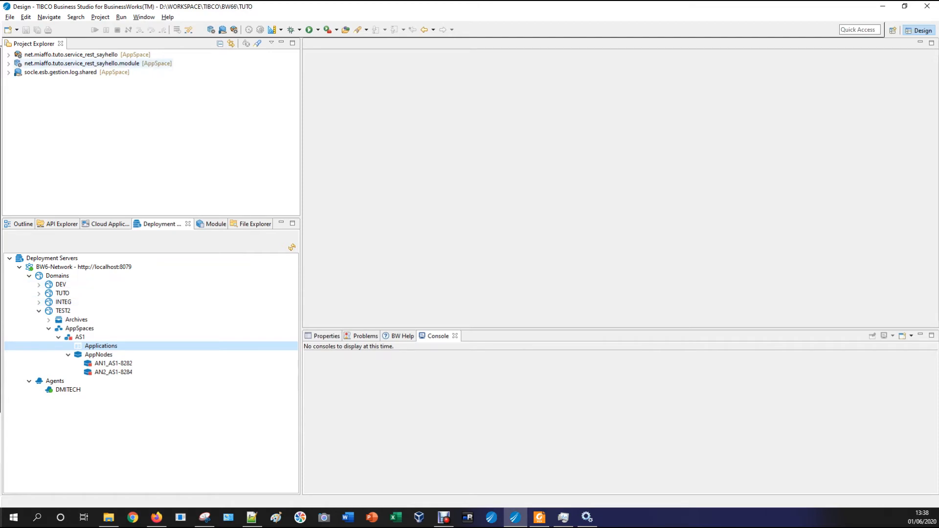
click(83, 63)
click(71, 55)
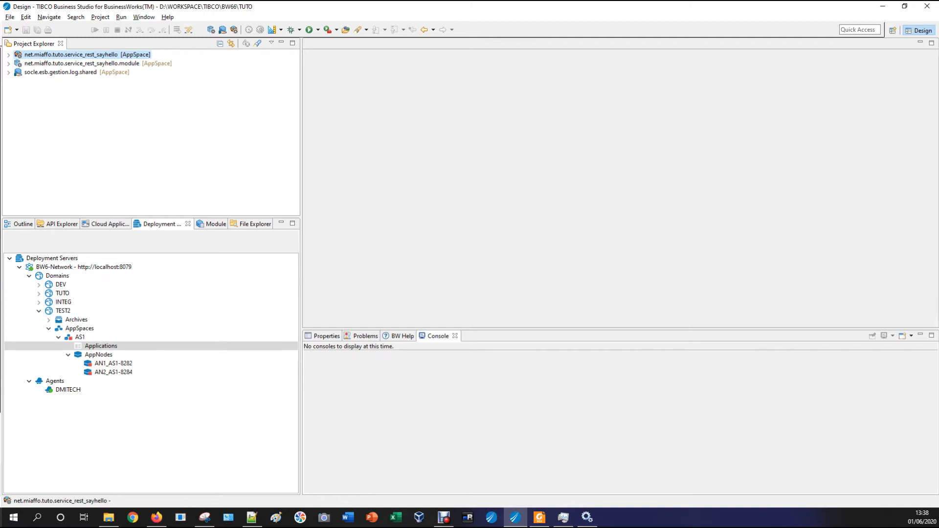
right_click(114, 57)
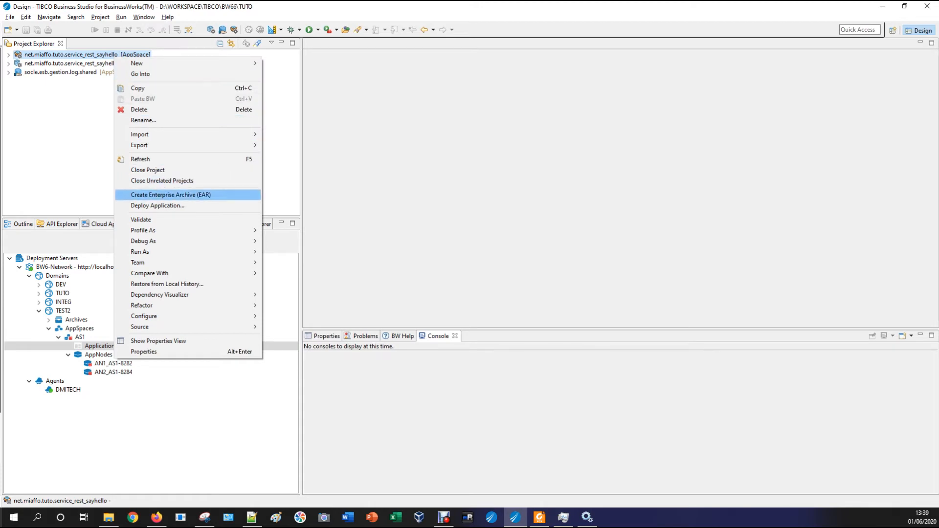
click(158, 206)
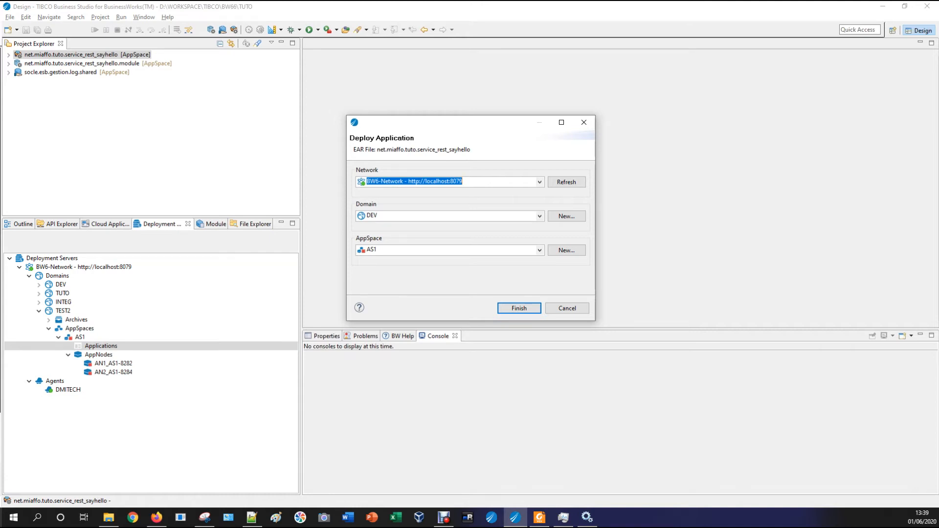
click(540, 250)
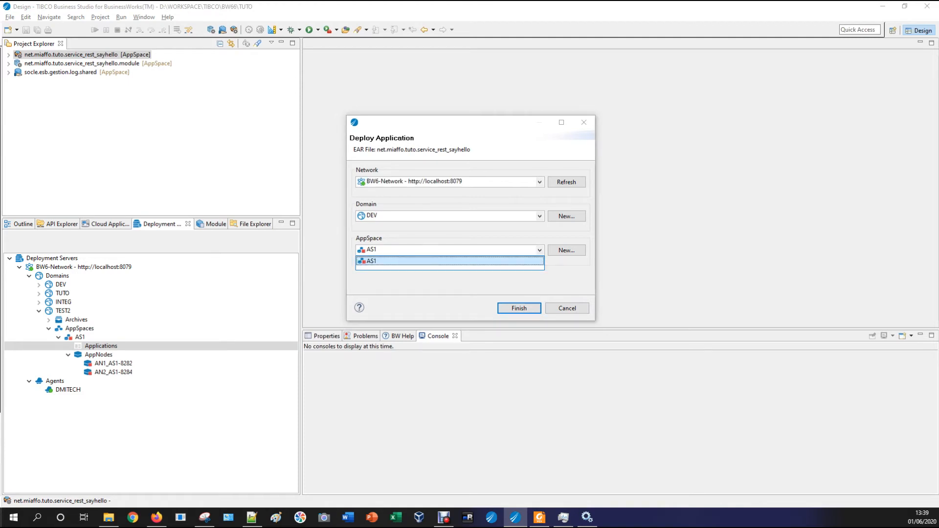
click(567, 308)
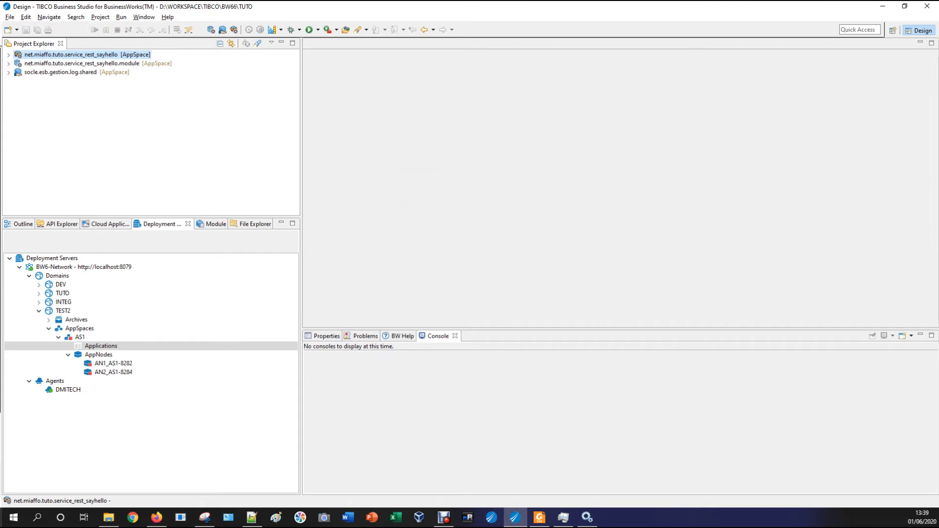
Drag the sayhello project onto TEST2's Archives, producing a failed-upload error for its 1.0.0 EAR
right_click(97, 54)
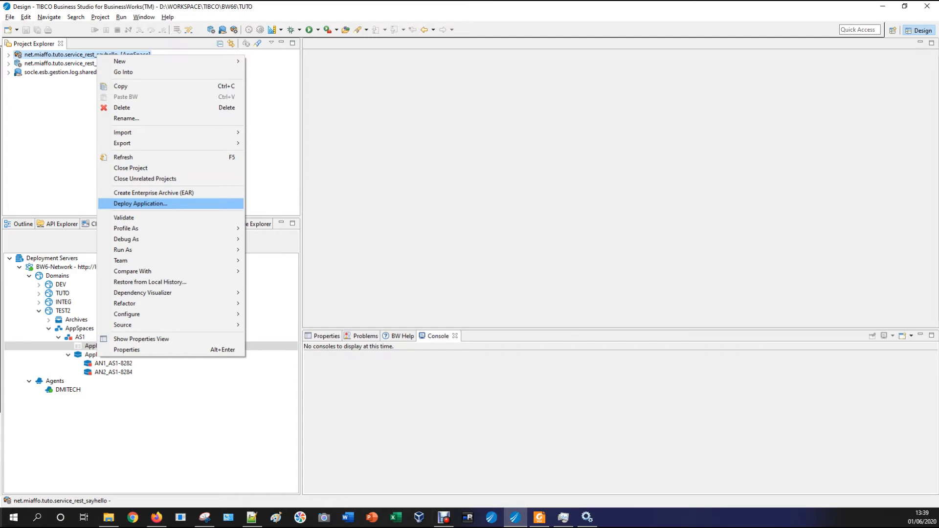
key(Escape)
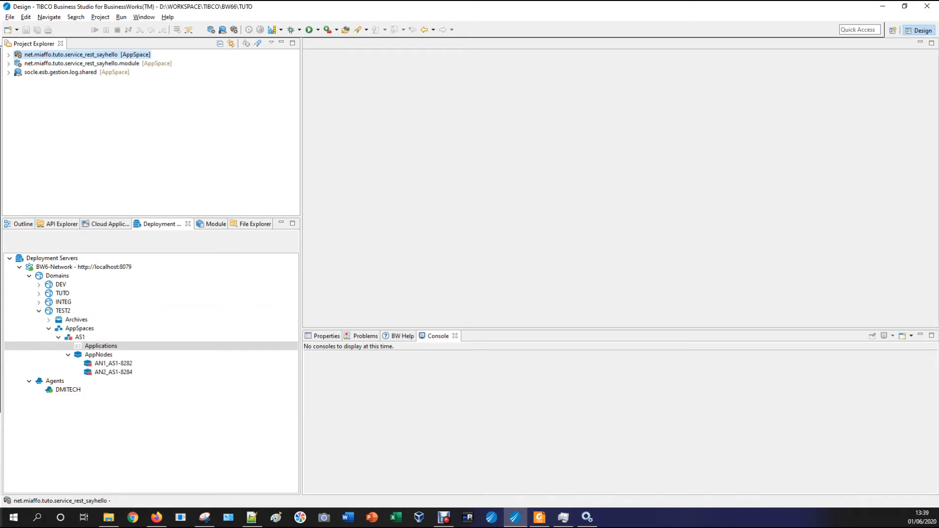
click(77, 320)
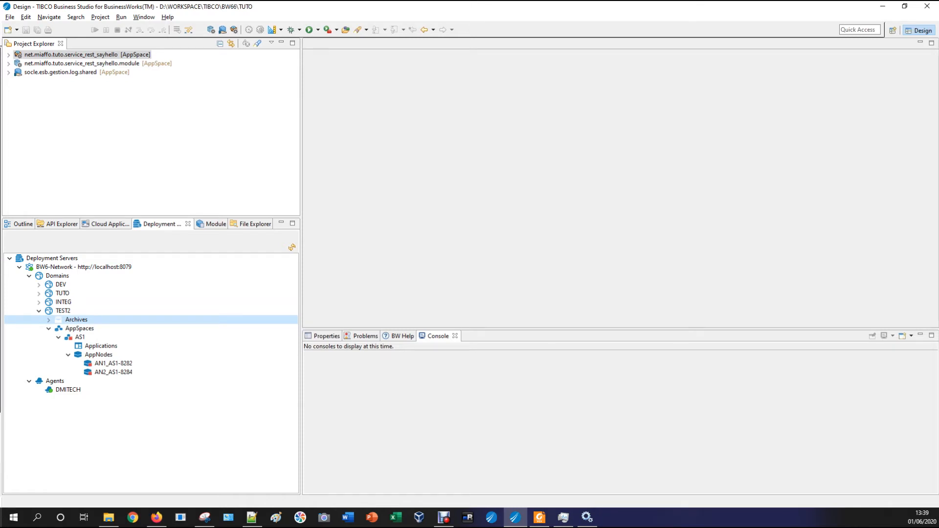
drag(74, 55, 115, 336)
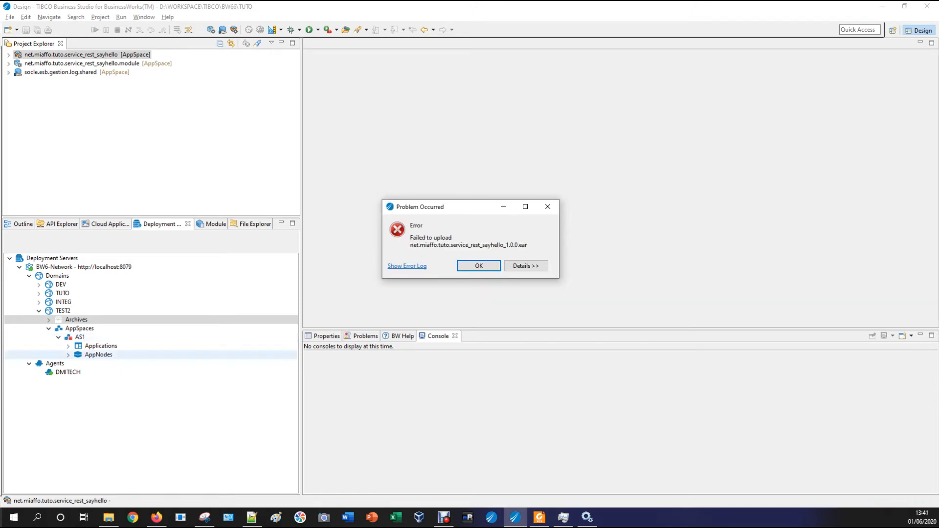
drag(442, 209, 413, 203)
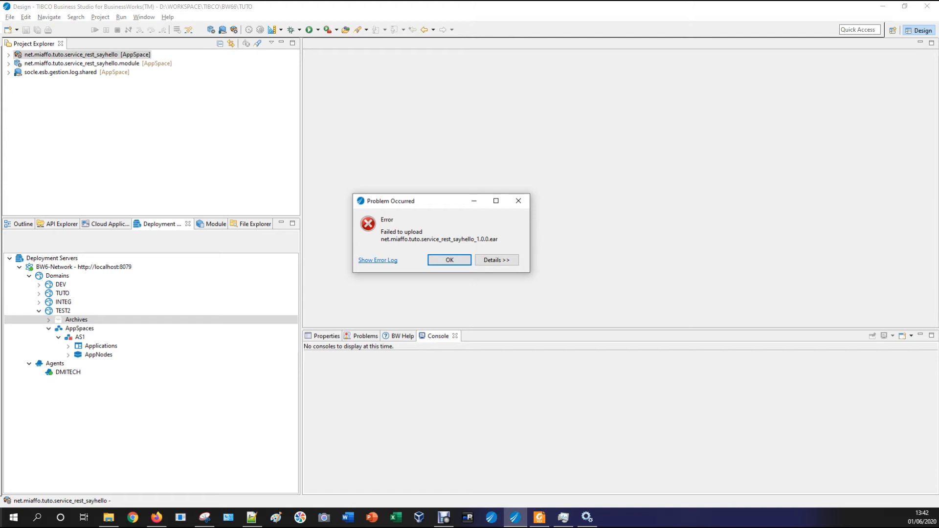
Check the error log, dismiss the upload error, and refresh TEST2's Archives list
click(378, 260)
click(449, 260)
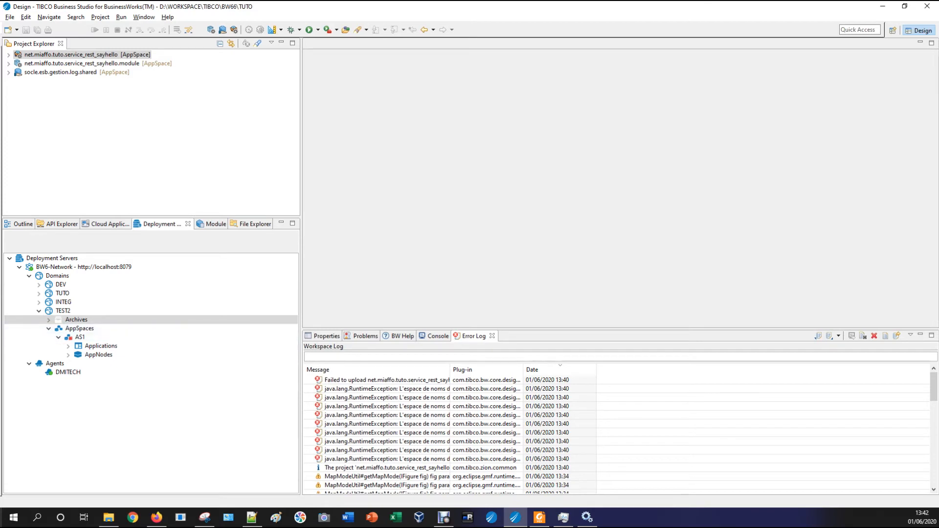
right_click(72, 319)
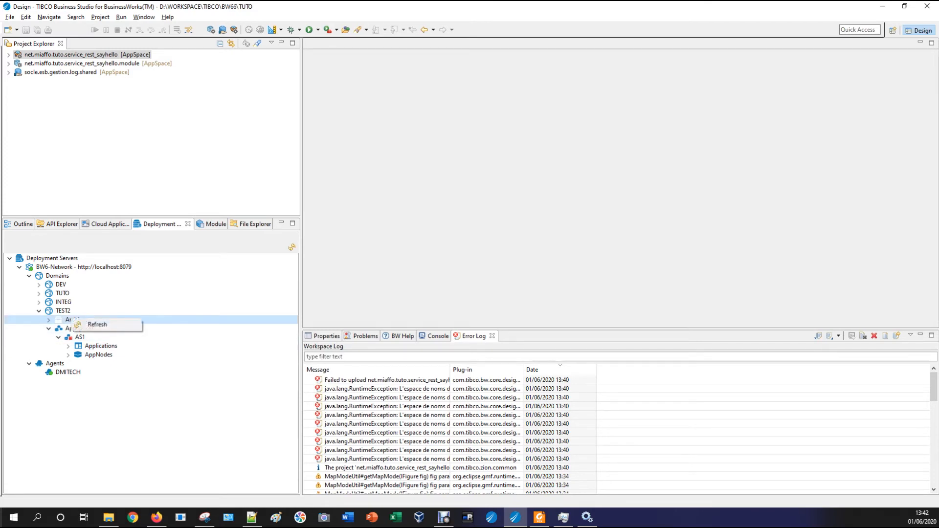
click(94, 323)
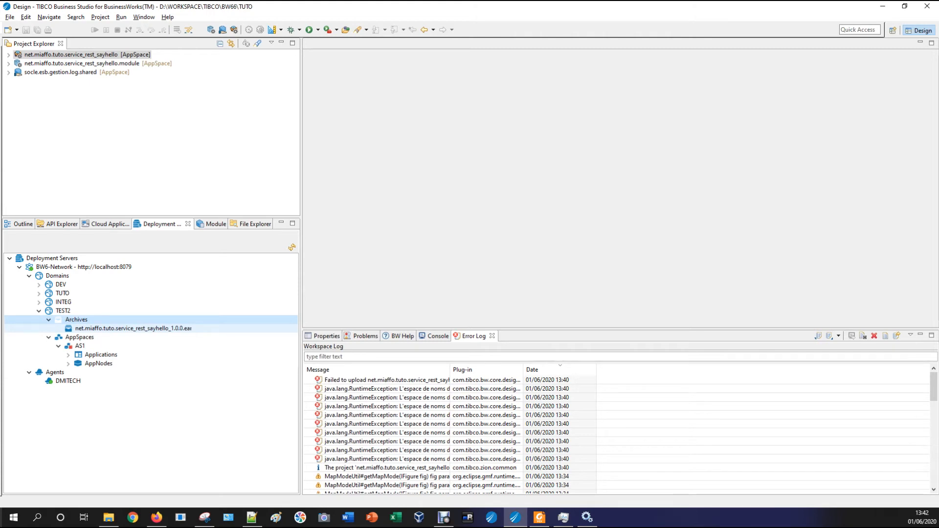
Refresh TEST2's AppSpaces and expand AS1's Applications, the sayhello app, and its AppNodes
right_click(82, 338)
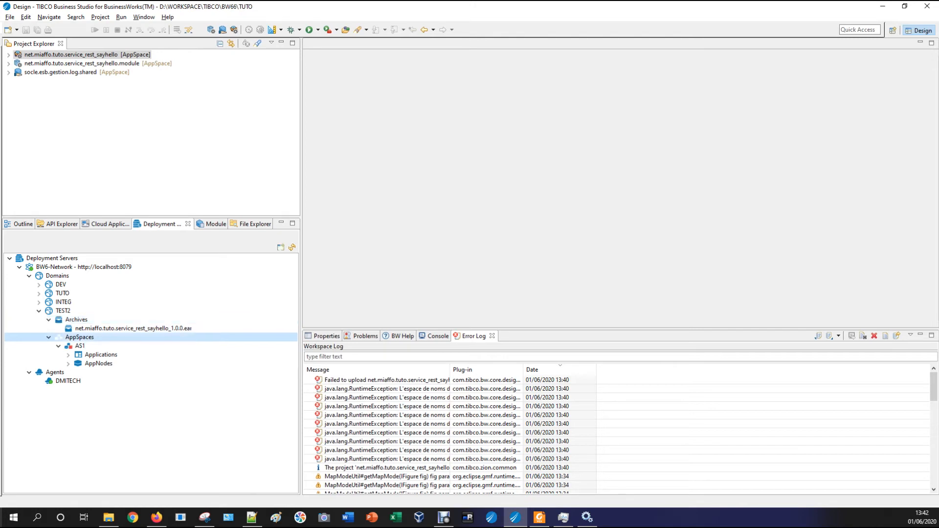
click(103, 353)
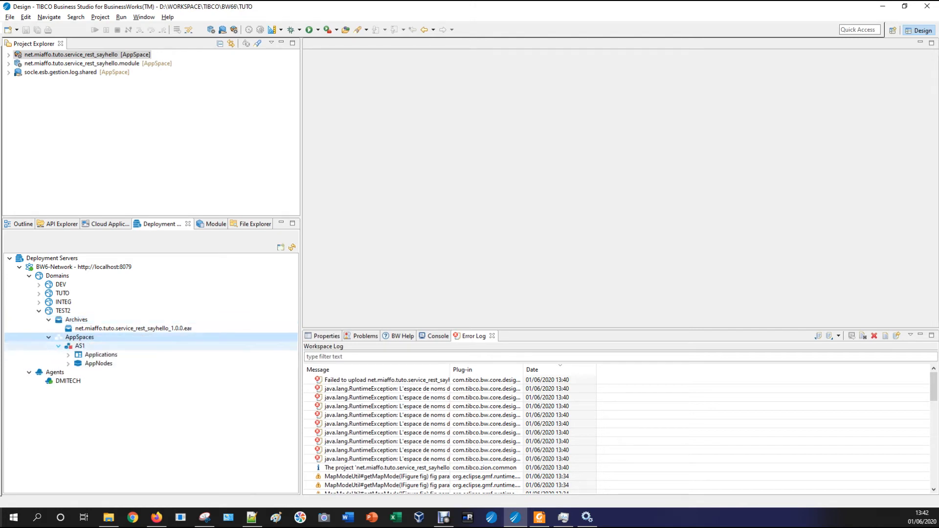
click(68, 355)
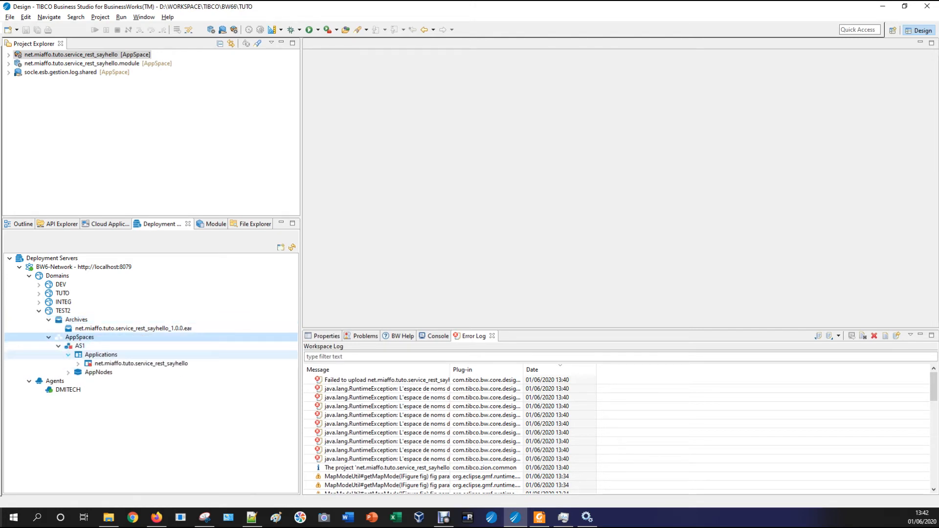
click(78, 363)
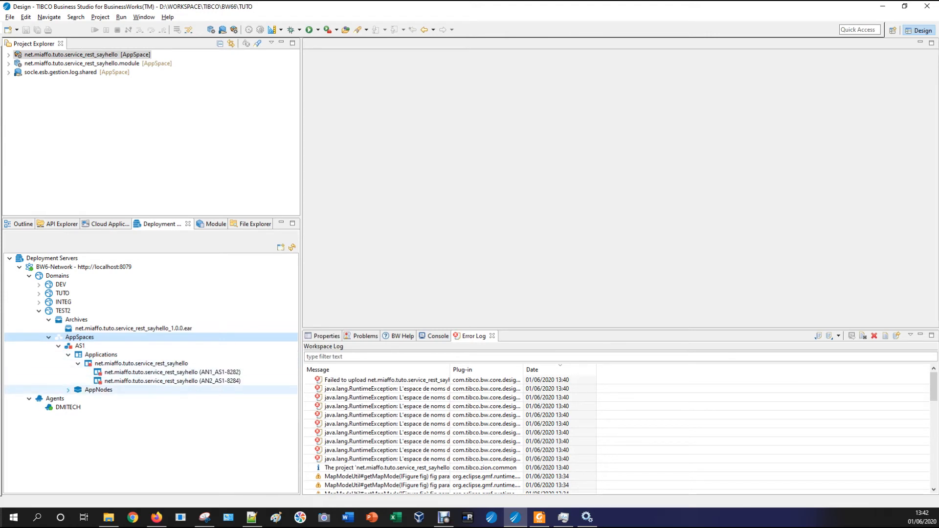
click(68, 390)
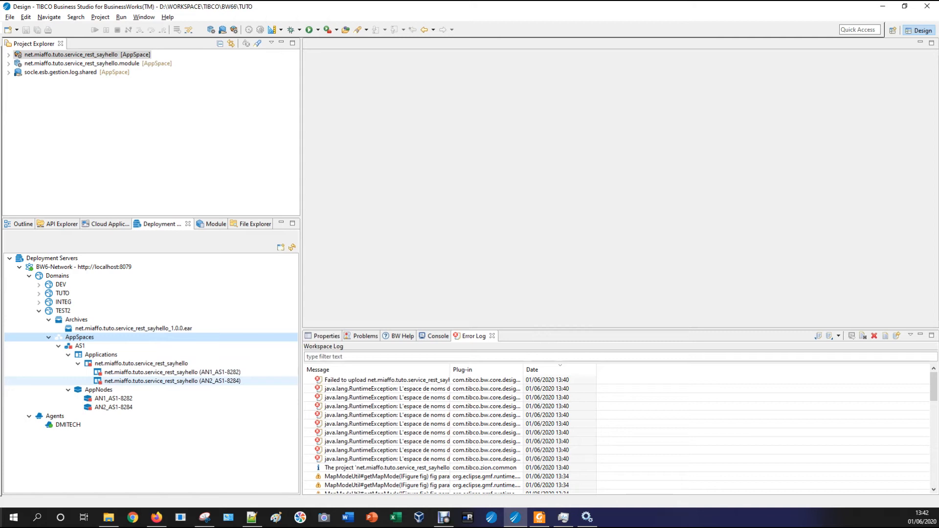
Start AppSpace AS1 in TEST2, then bring up the options for a RuntimeException Error Log entry
right_click(132, 372)
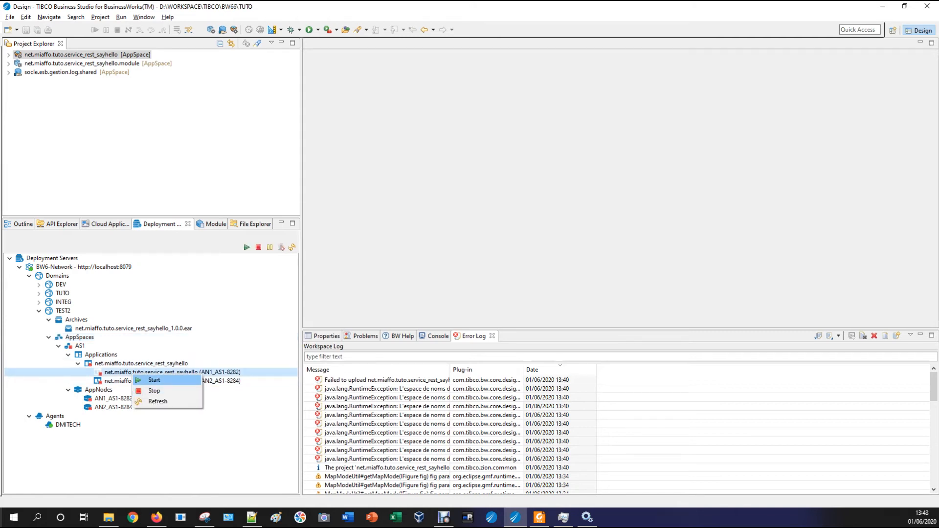
right_click(80, 346)
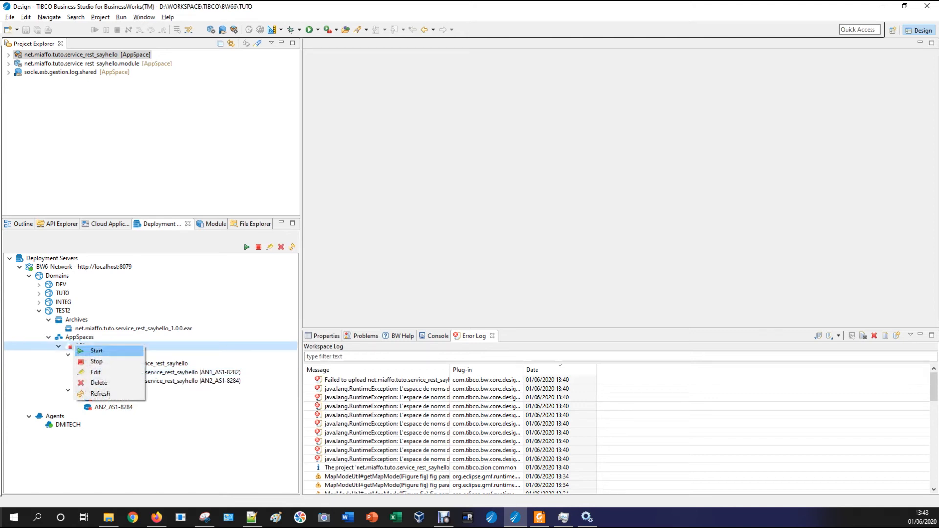
click(95, 352)
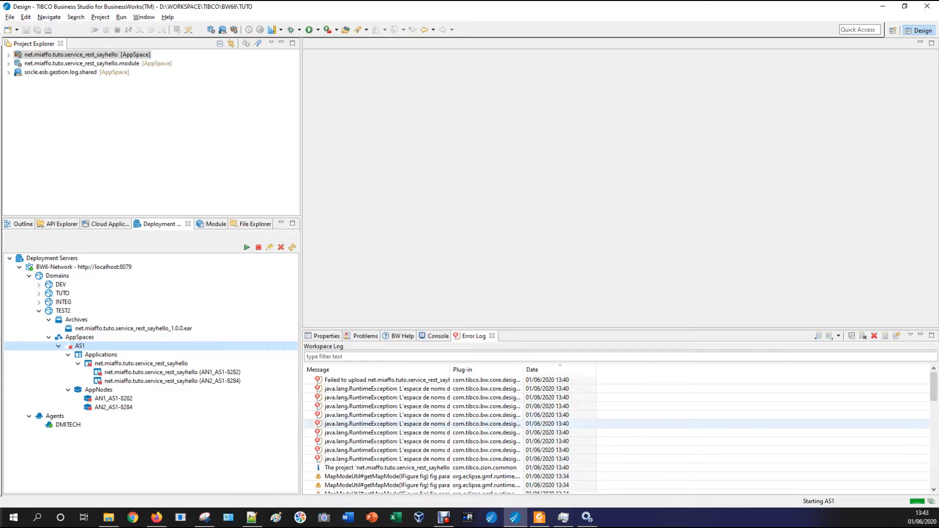
right_click(381, 414)
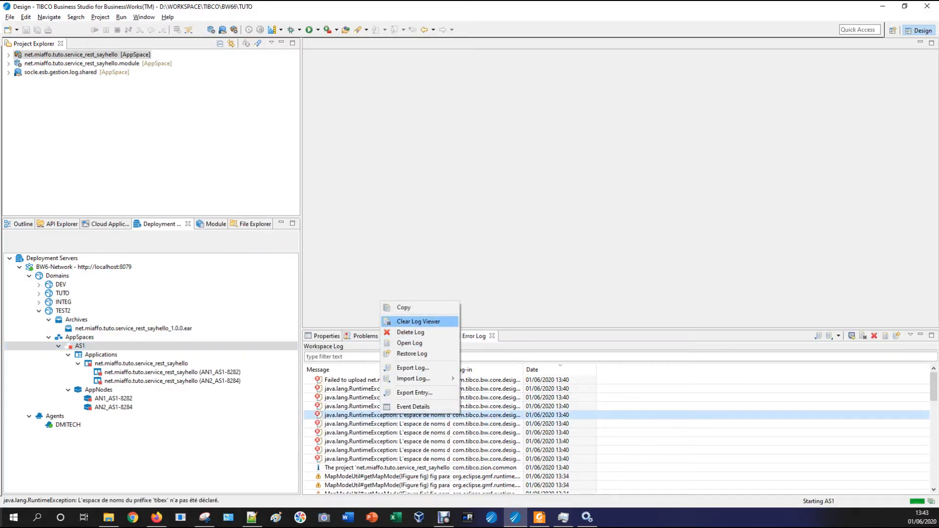
Clear the Error Log, then refresh the AS1 AppSpace and the TEST2 domain
click(418, 321)
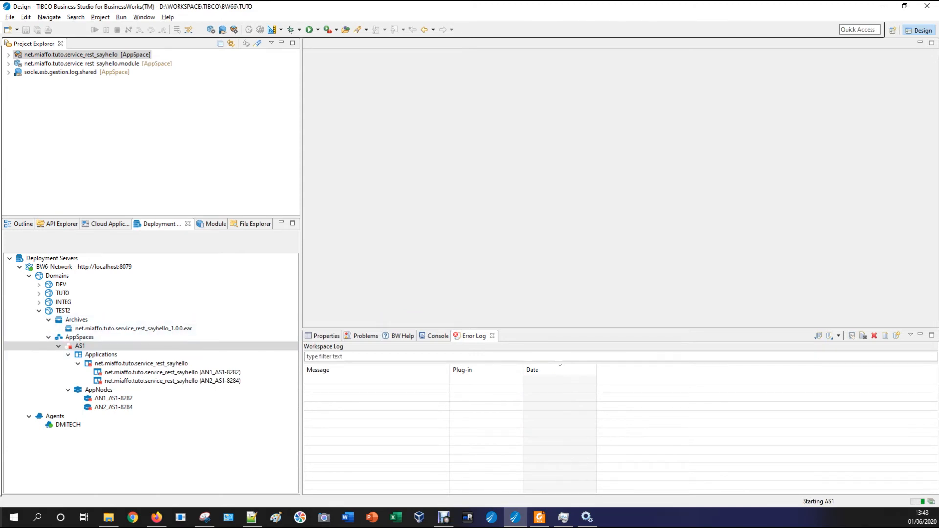
right_click(81, 345)
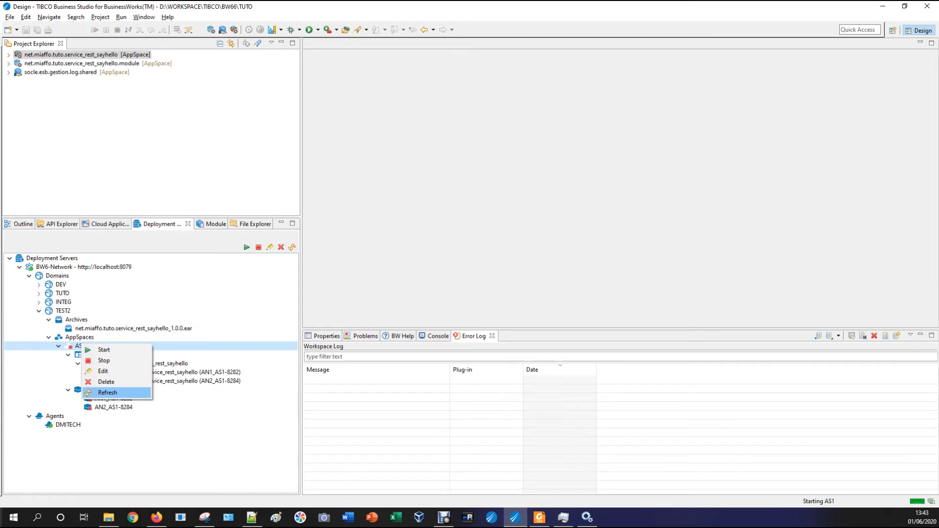
click(105, 392)
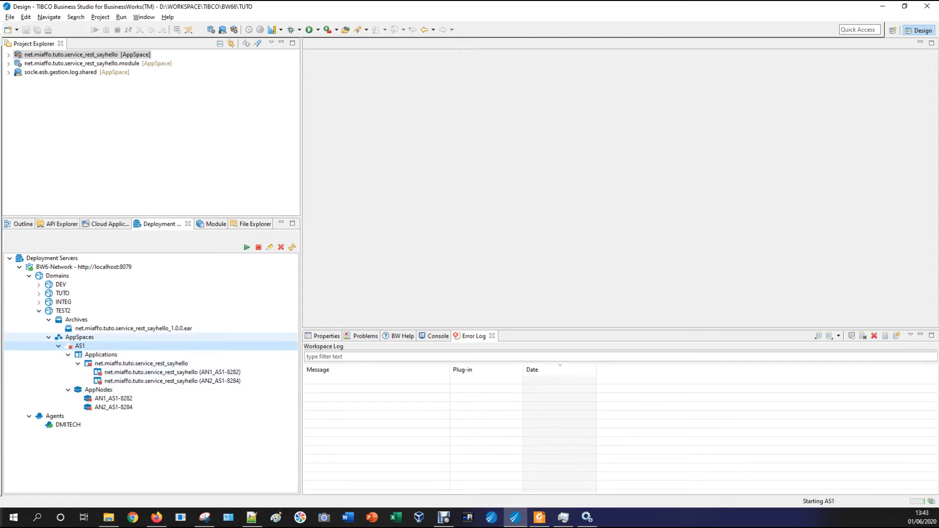
right_click(65, 311)
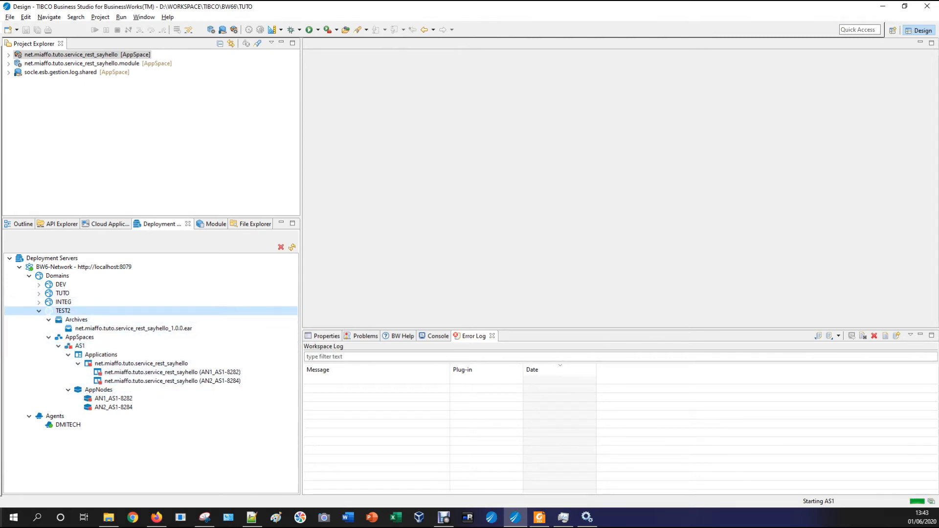
click(93, 325)
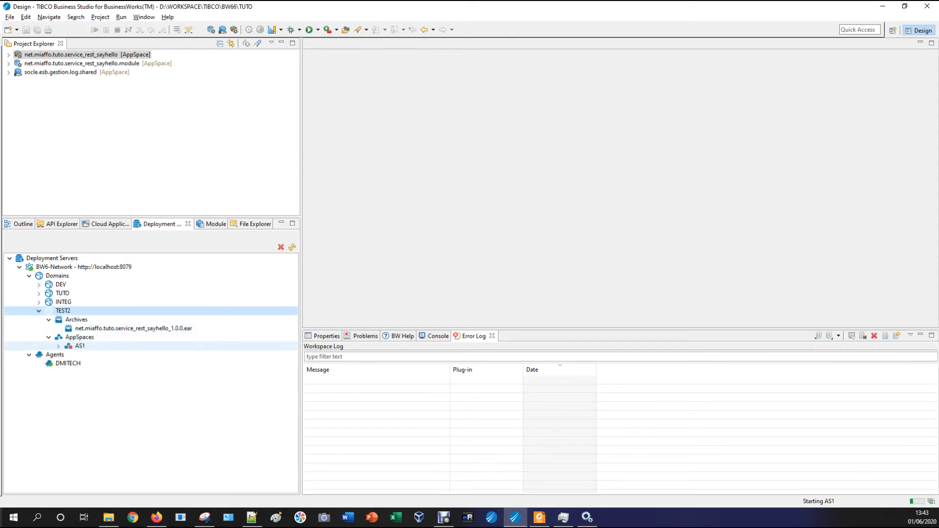
Refresh AS1 again, expand it, and retry starting the AS1 AppSpace
right_click(77, 346)
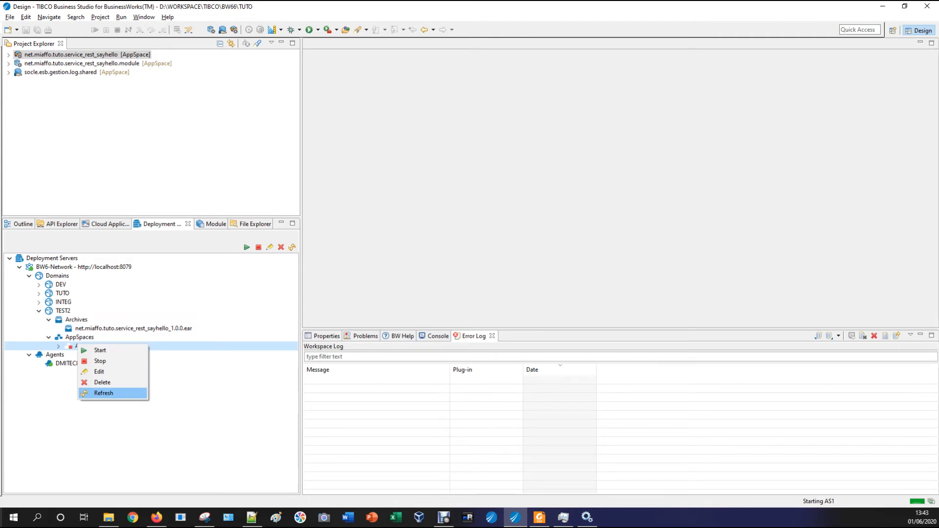
click(104, 392)
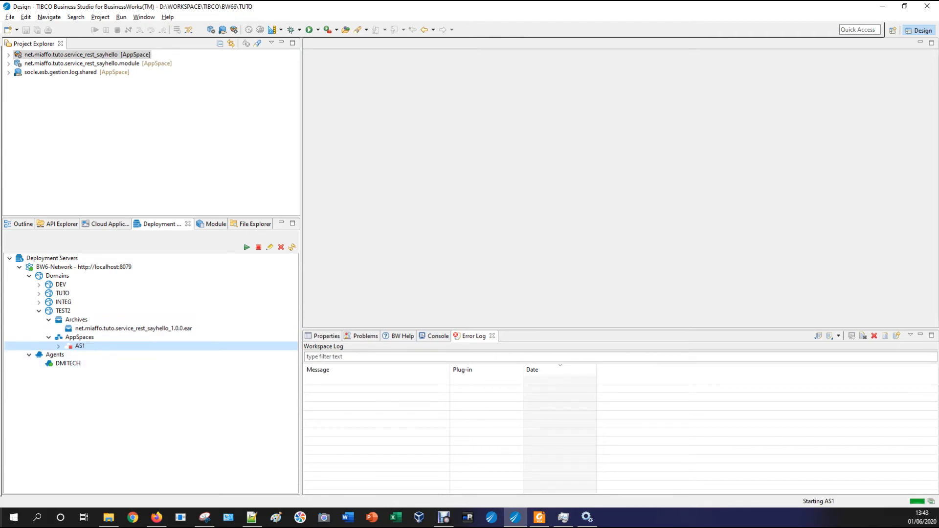
right_click(76, 346)
click(96, 352)
click(58, 346)
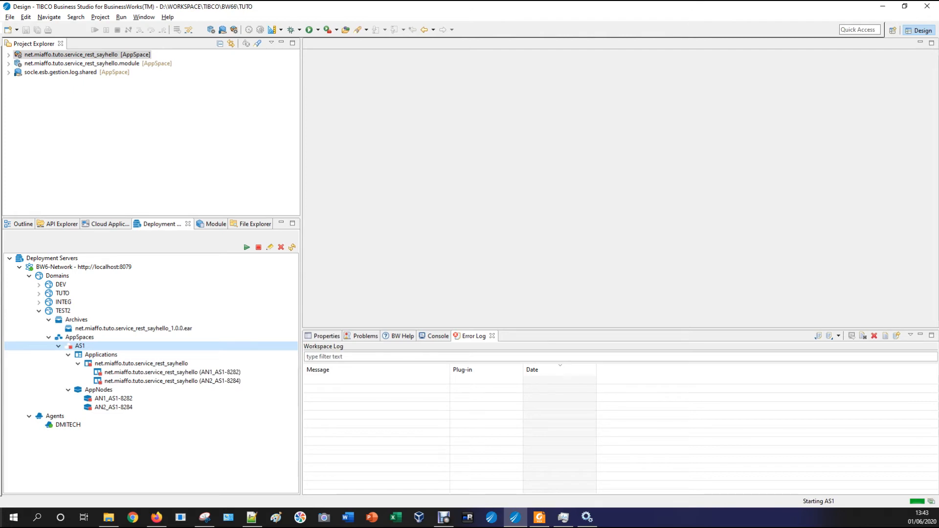
right_click(78, 346)
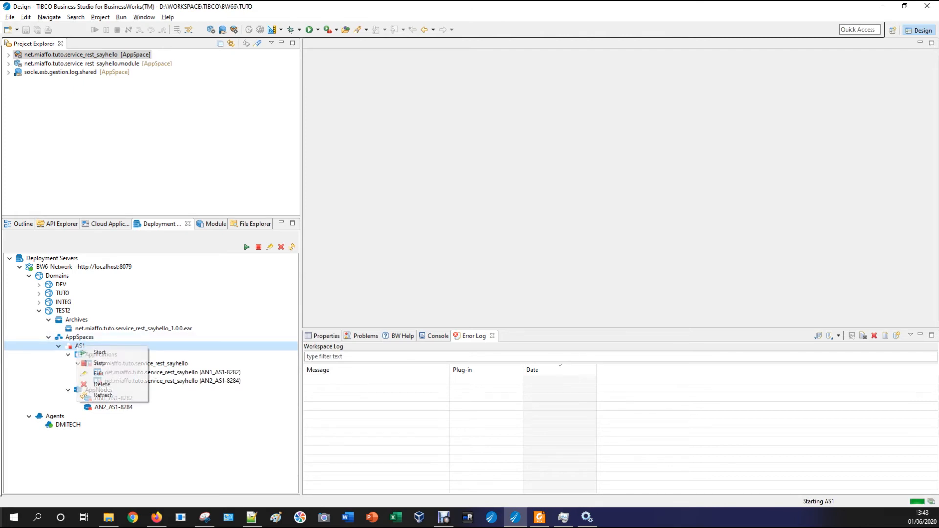
click(103, 395)
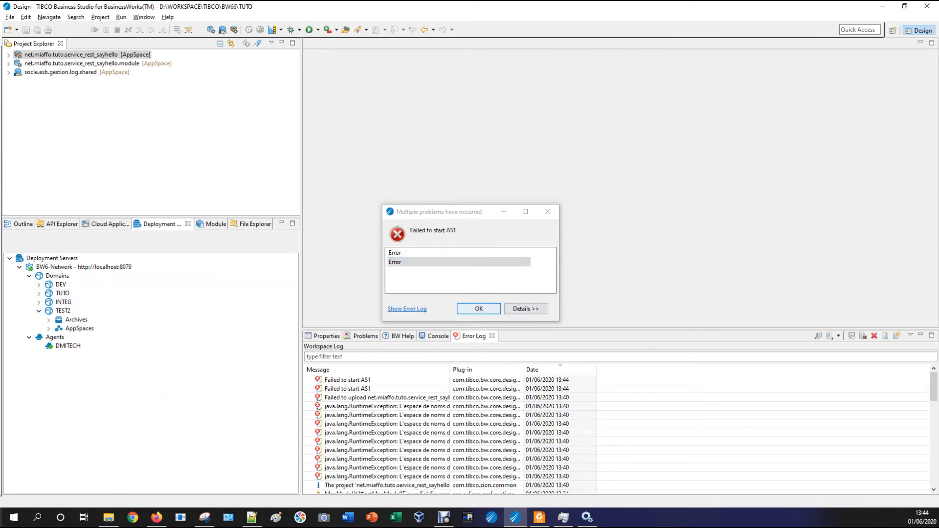
Dismiss the failed-to-start error, show the Console, refresh TEST2, and expand AS1's Applications and AppNodes
key(Return)
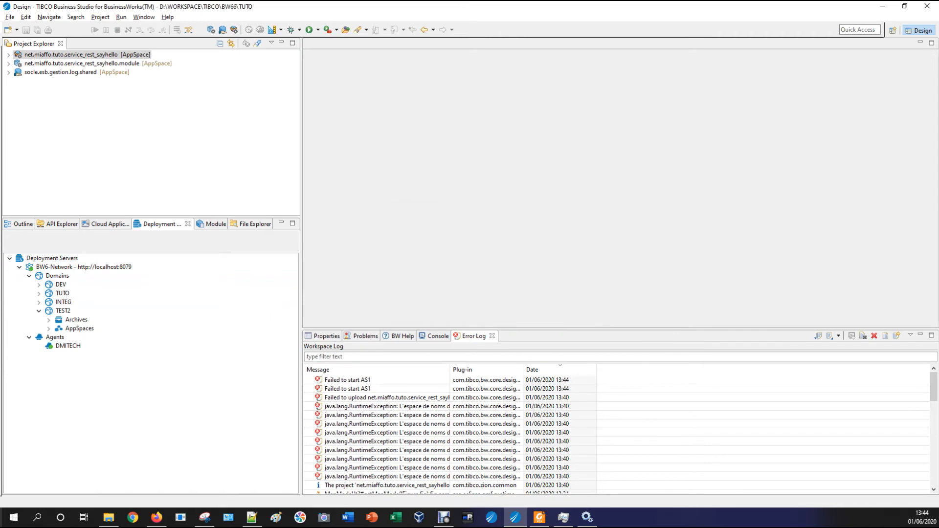
click(437, 336)
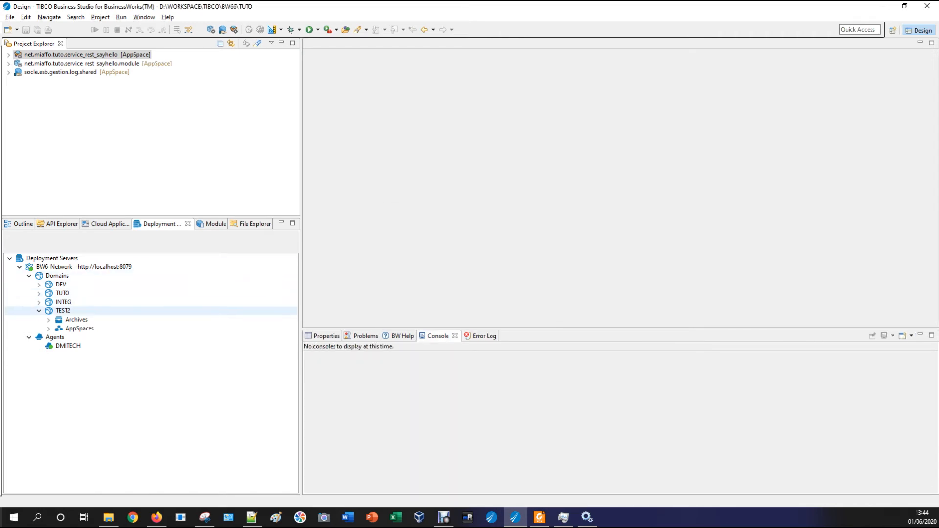
right_click(59, 311)
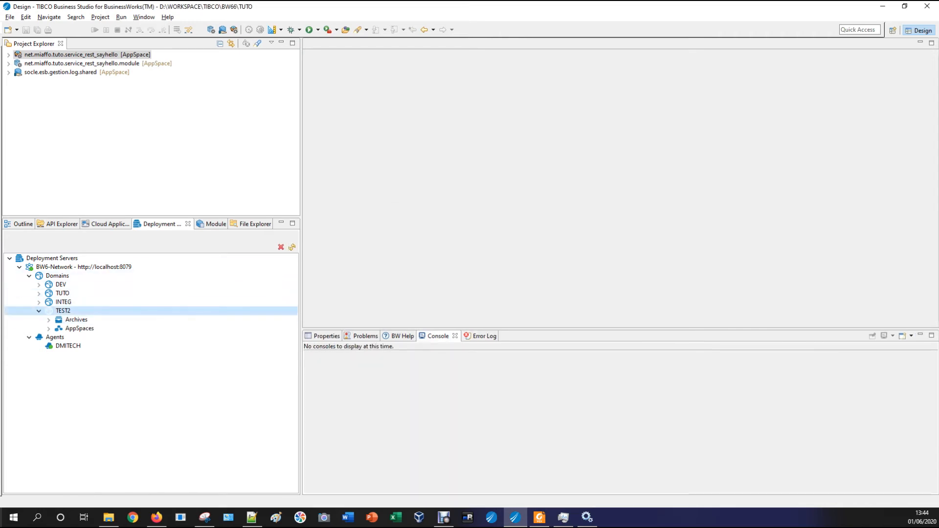
click(83, 326)
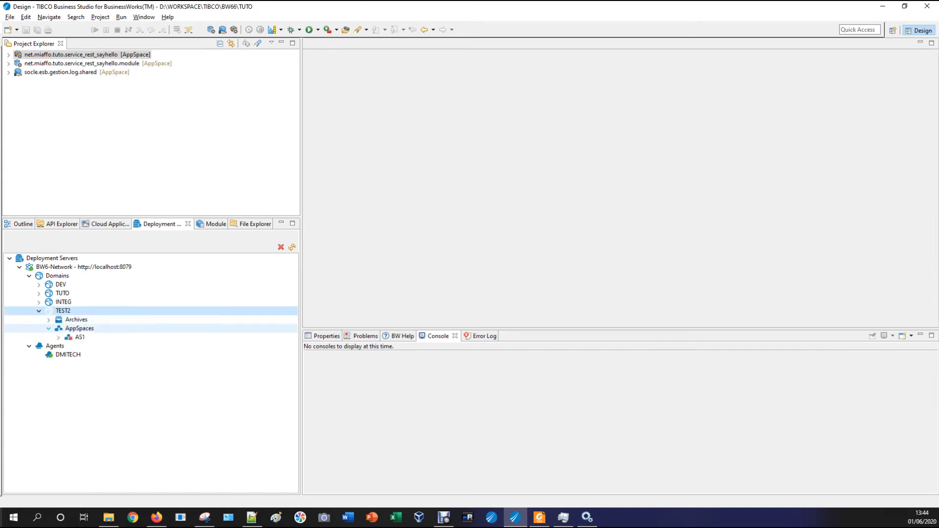
click(58, 337)
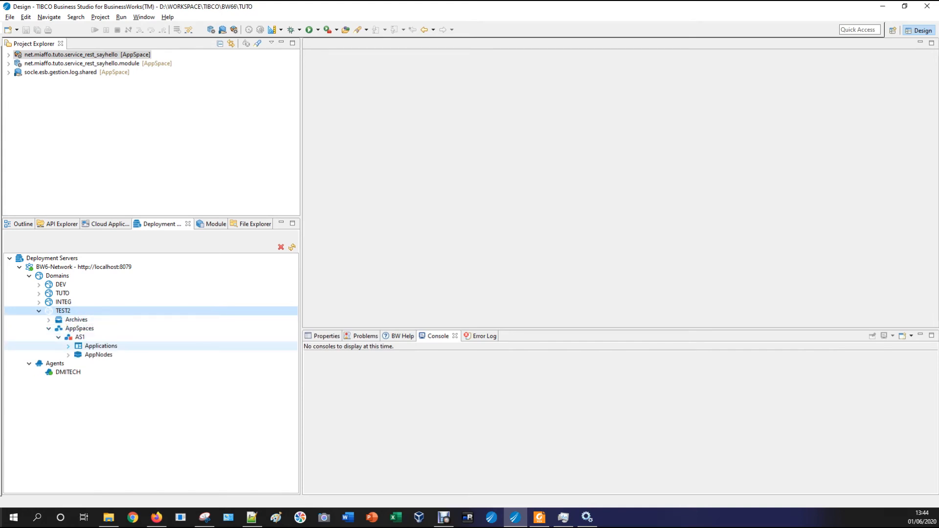
click(68, 346)
click(68, 364)
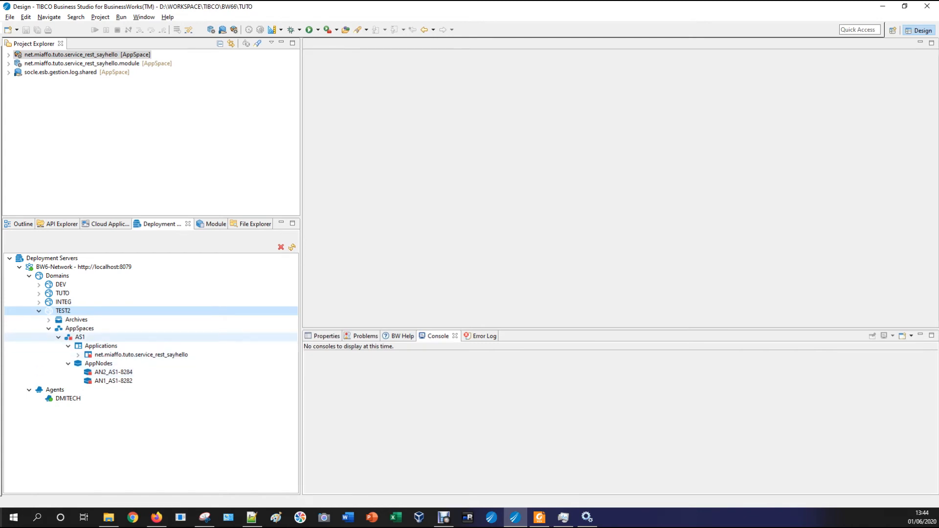
Refresh AS1, show the sayhello app's two node instances, and refresh the AppSpaces list
right_click(80, 337)
click(104, 387)
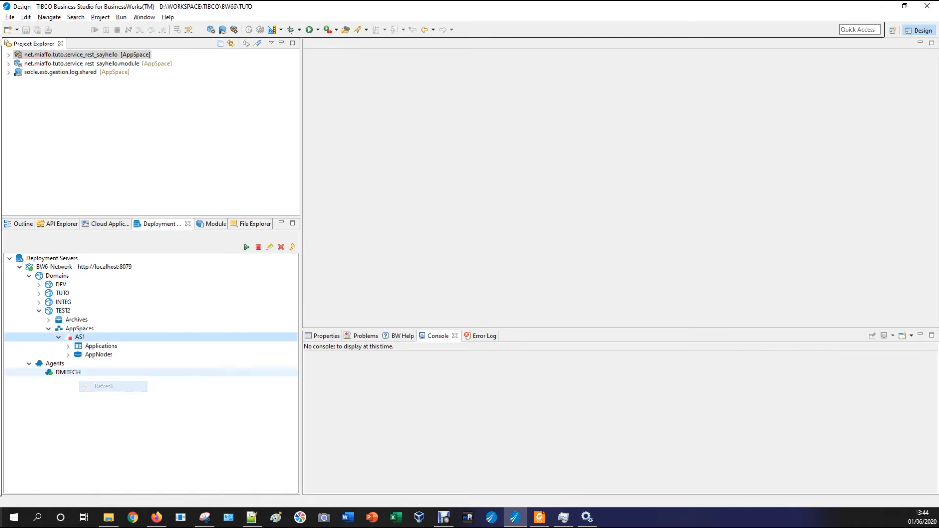
click(68, 355)
click(68, 345)
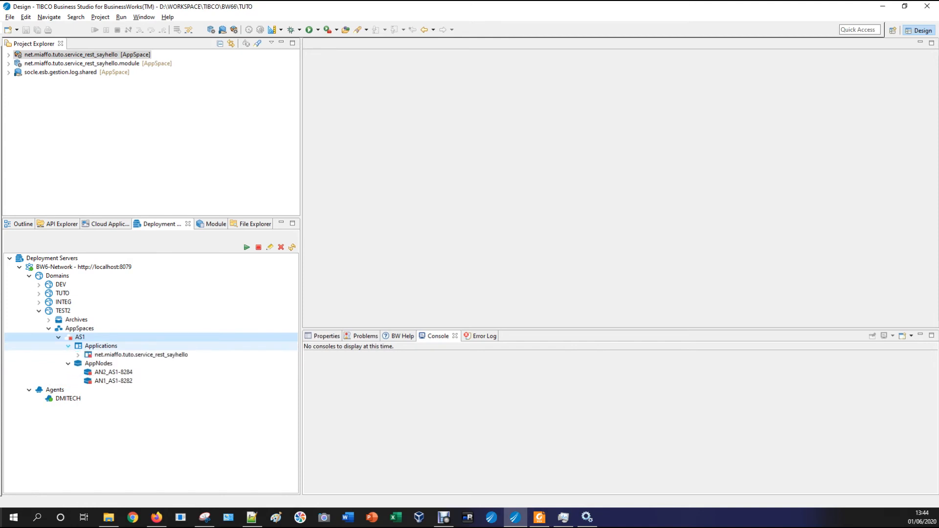
click(77, 354)
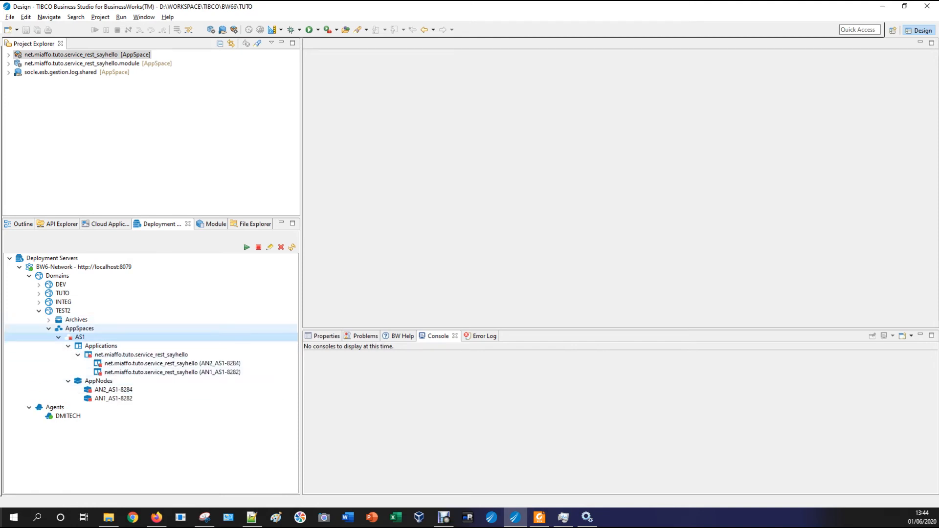
right_click(78, 329)
click(97, 349)
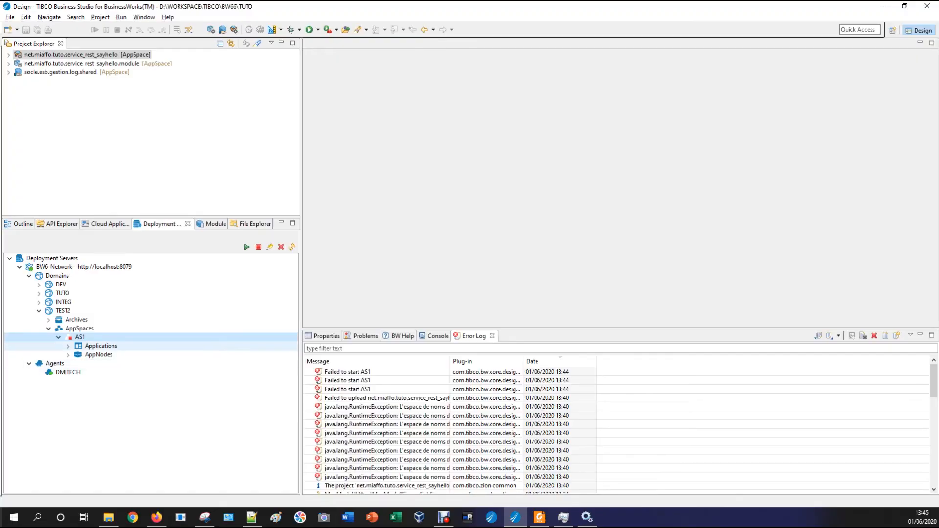
Refresh the TEST2 domain in the Deployment Servers view
right_click(80, 337)
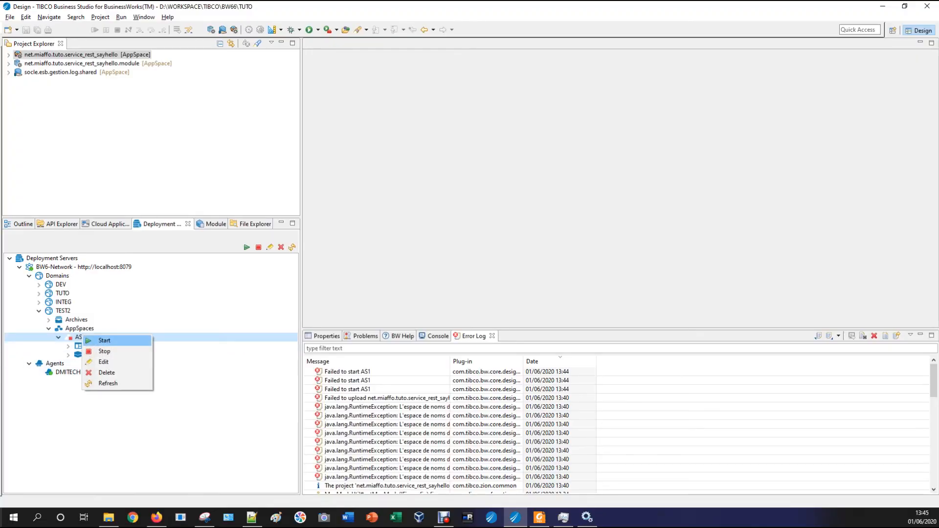
click(64, 311)
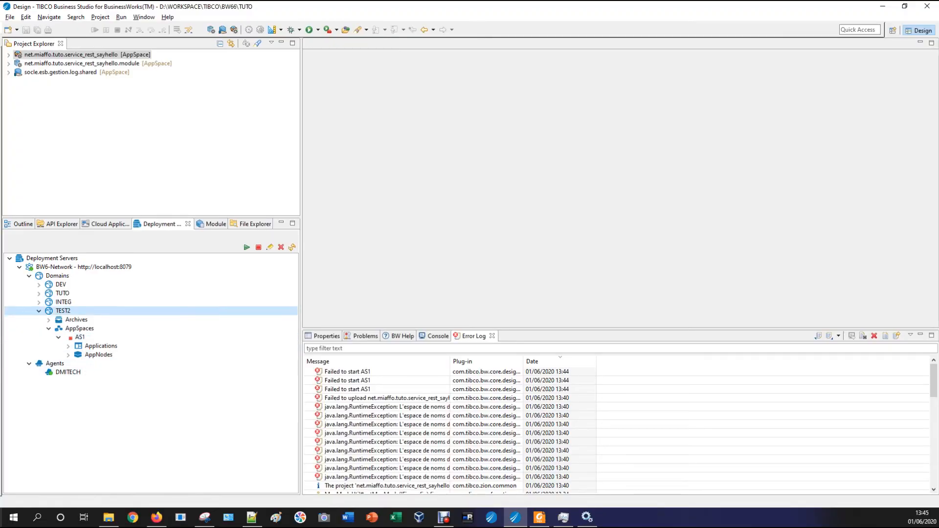
right_click(66, 310)
click(91, 325)
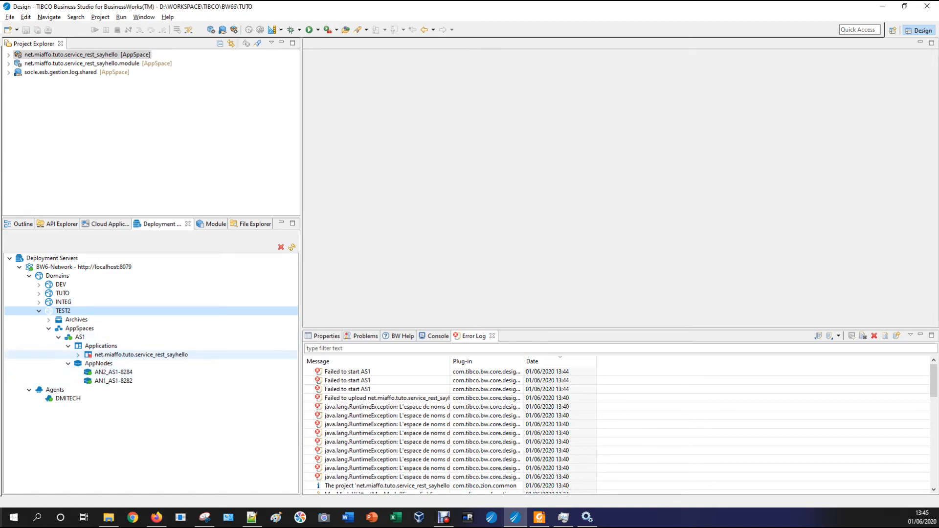
Start the net.miaffo.tuto.service_rest_sayhello application and dismiss the three resulting error messages
click(100, 355)
right_click(99, 355)
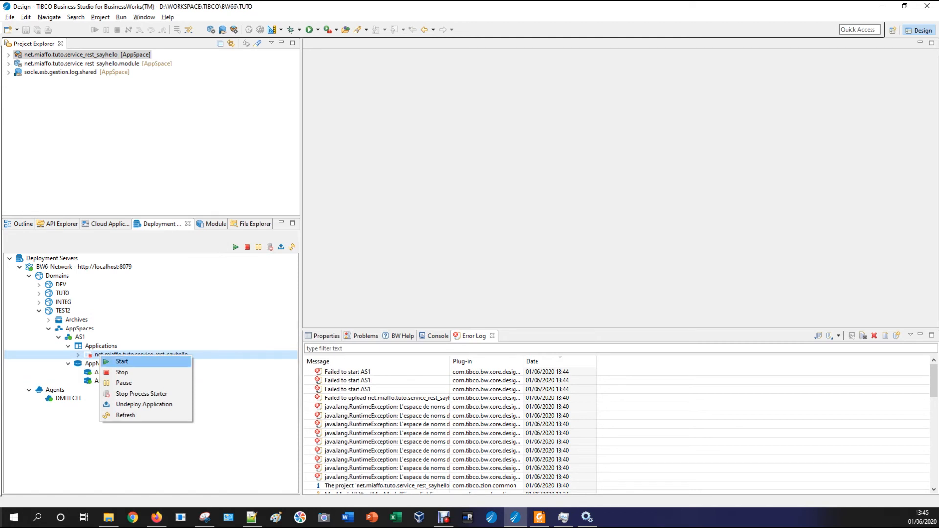
click(122, 362)
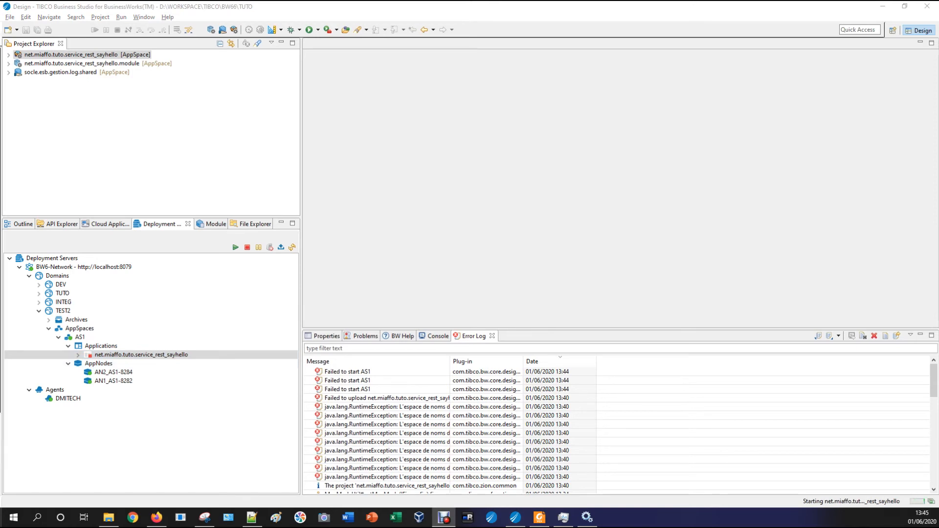
click(104, 347)
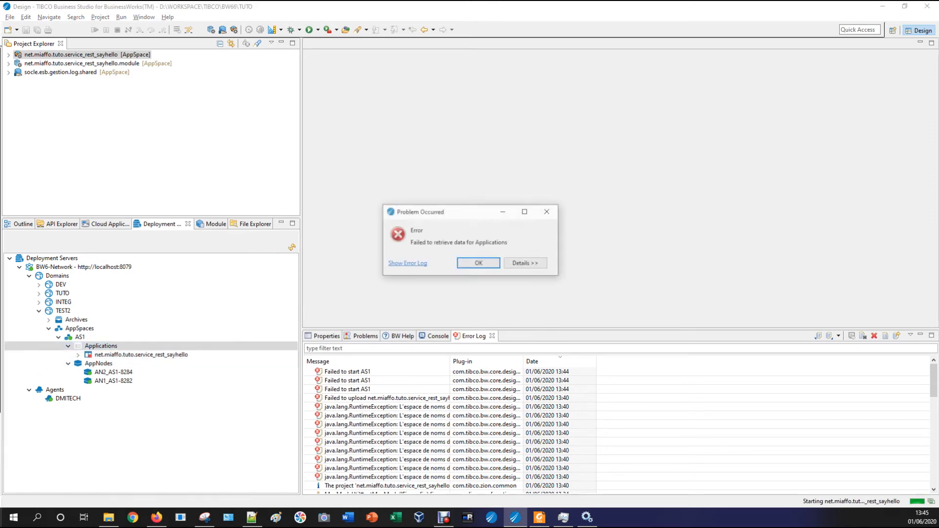
key(Return)
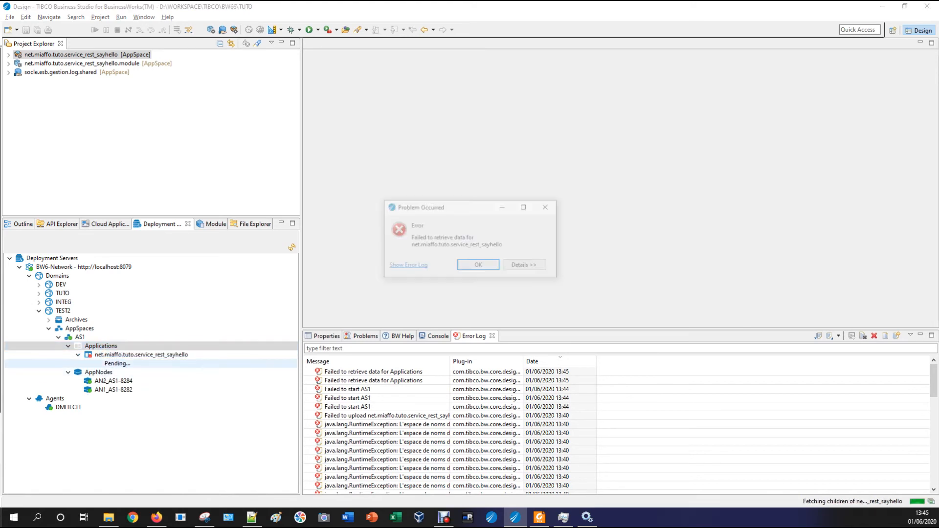
key(Return)
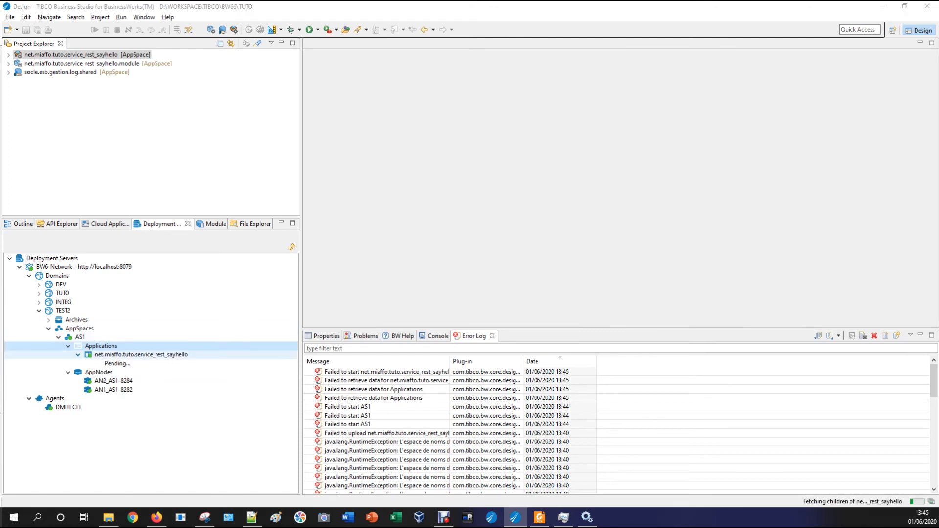
key(Return)
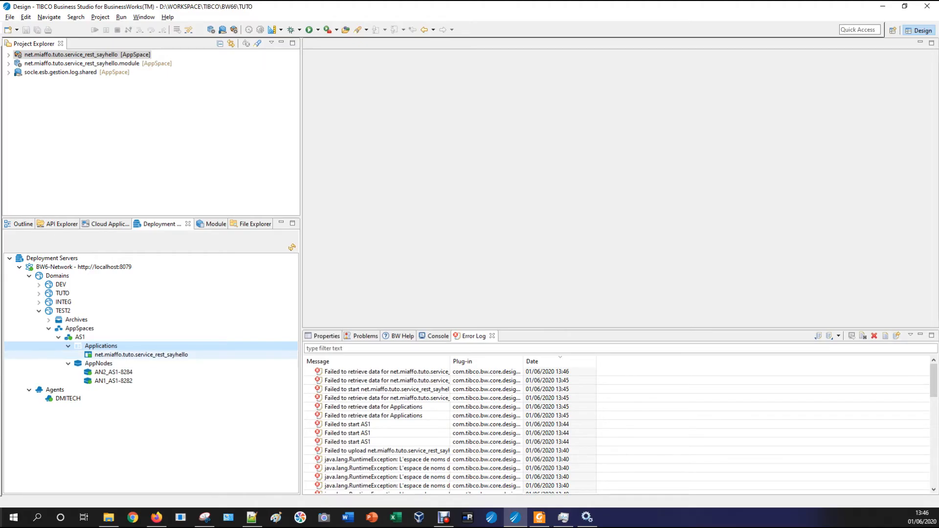
Refresh the deployed sayhello application, dismiss the multiple-problems error, and refresh the AS1 AppSpace
right_click(108, 354)
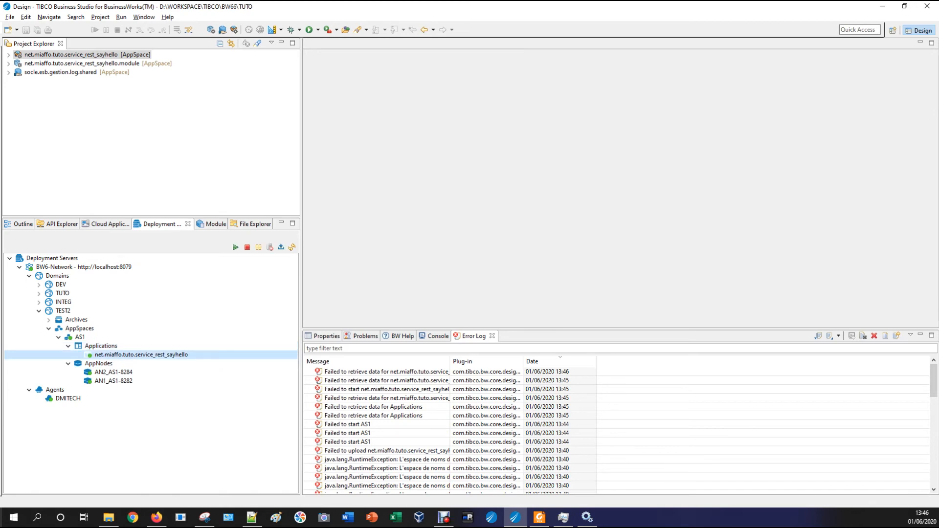
click(478, 304)
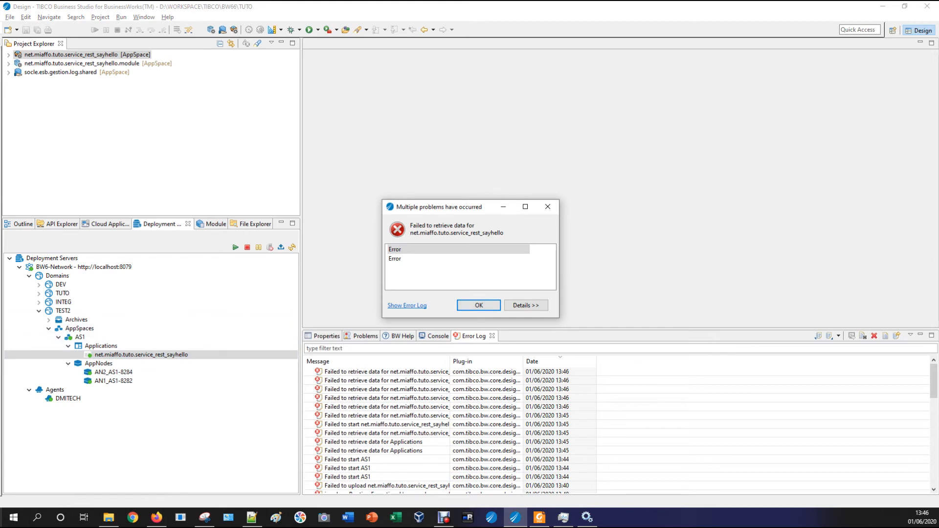
click(479, 305)
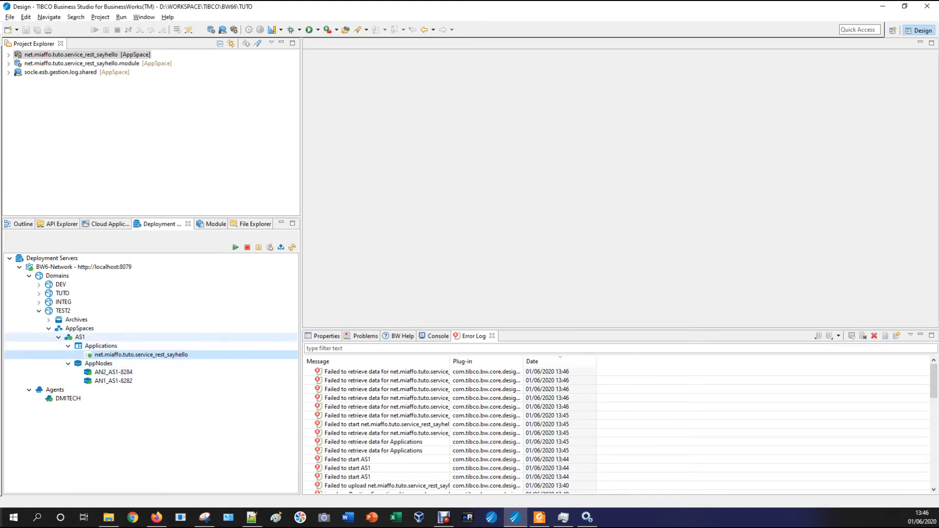
right_click(76, 337)
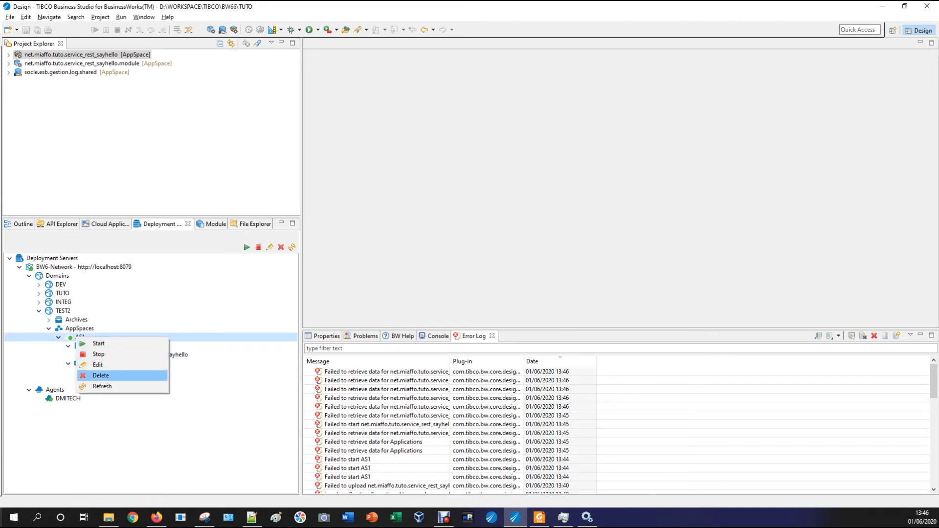
click(102, 386)
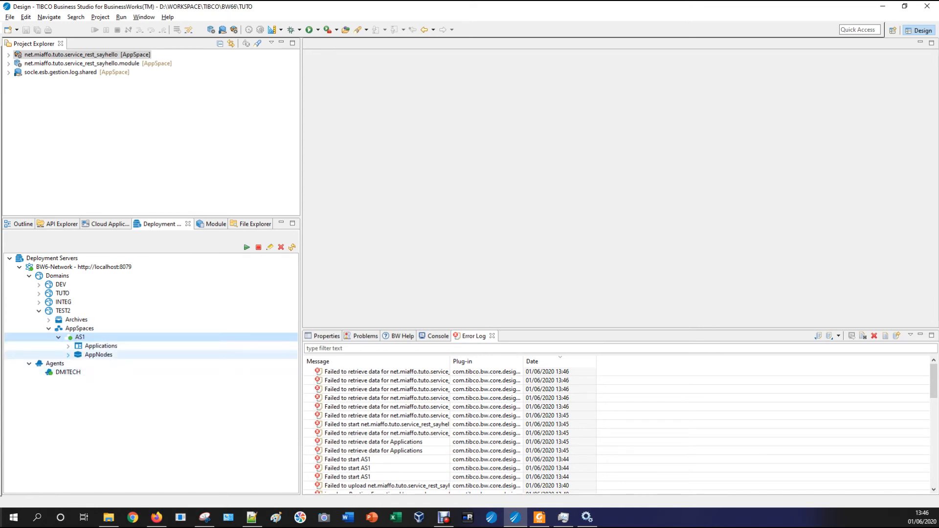
Select AppNode AN2_AS1-8284, read the error details, then close the error and switch to TEA
click(113, 364)
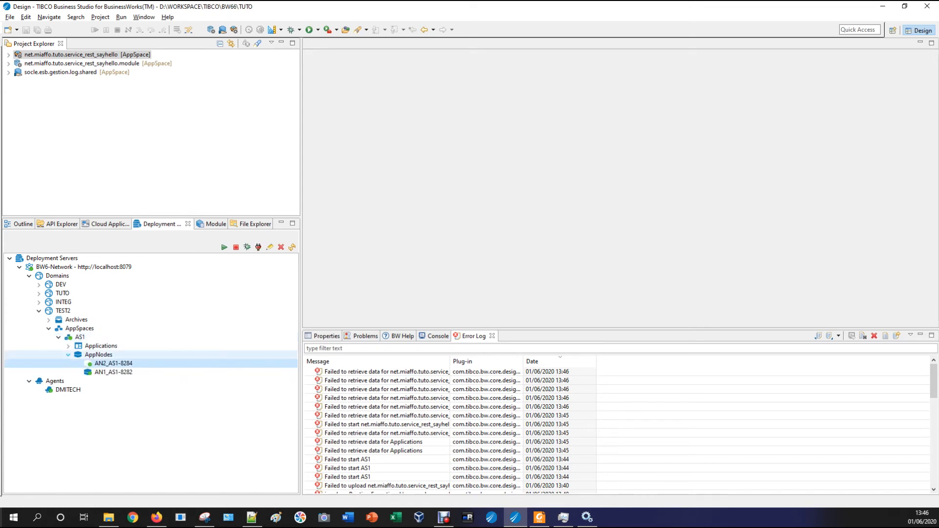
click(69, 347)
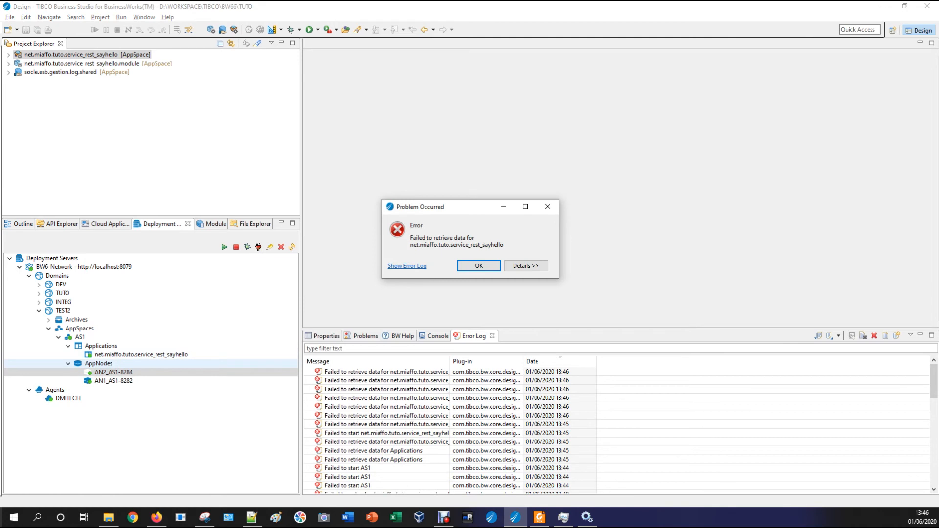
click(526, 265)
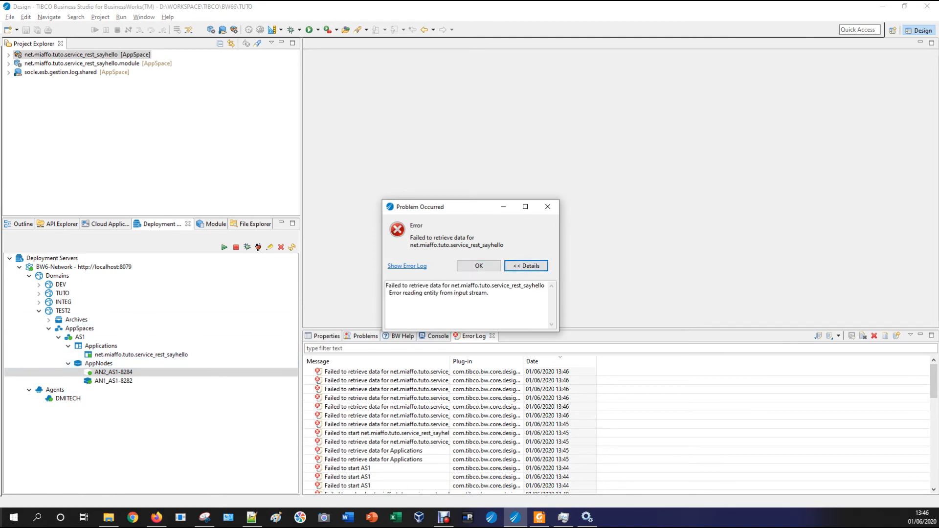
drag(429, 293, 476, 292)
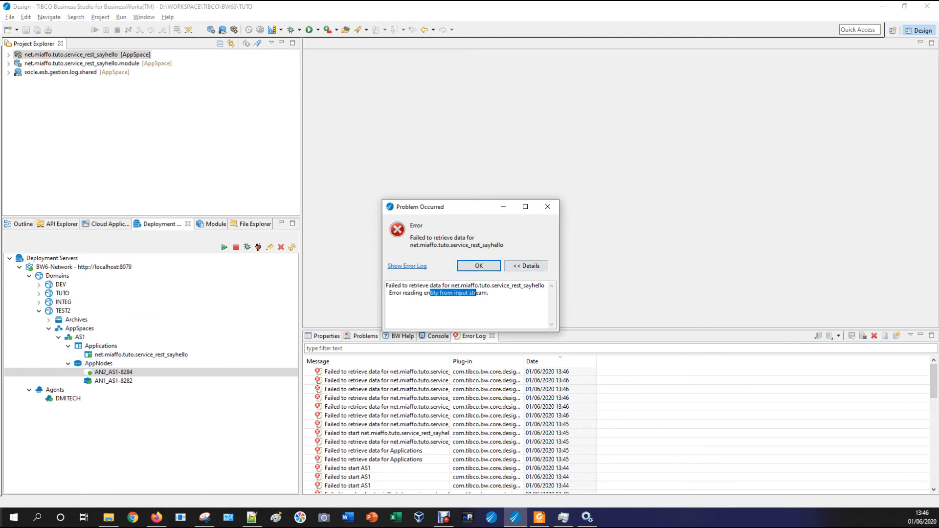
click(547, 207)
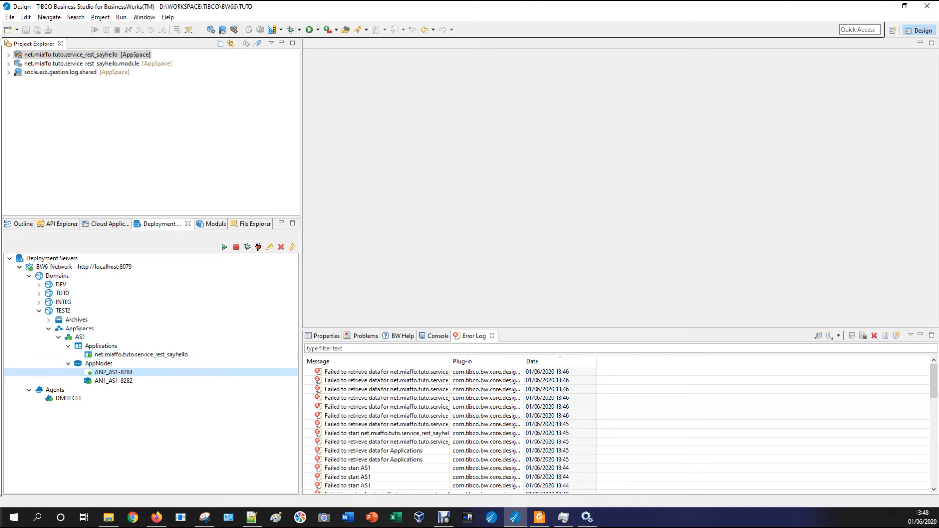
click(157, 518)
Sign in to TIBCO Enterprise Administrator with the administrator username and password
click(651, 137)
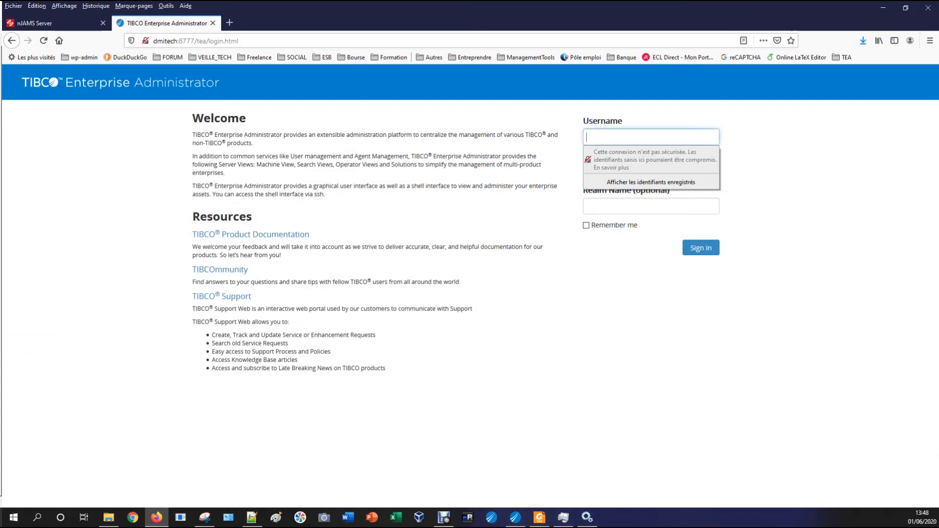
text(admin)
key(Tab)
text(admin)
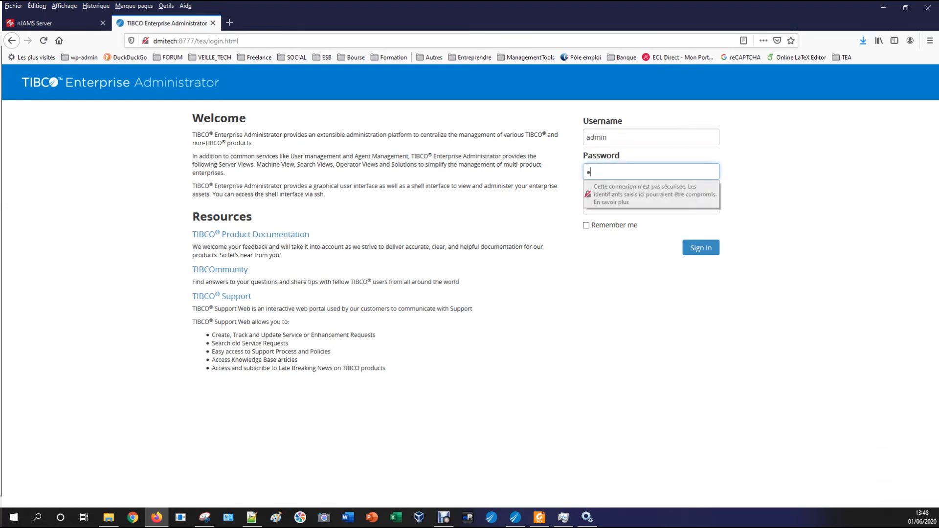
key(Return)
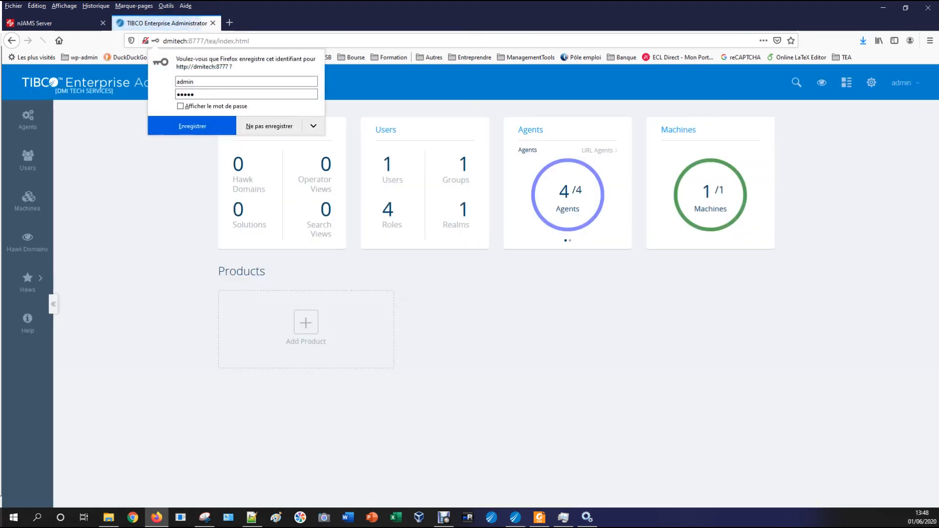
Open the sayhello application under BusinessWorks TEST2 and show its REST endpoints
click(298, 336)
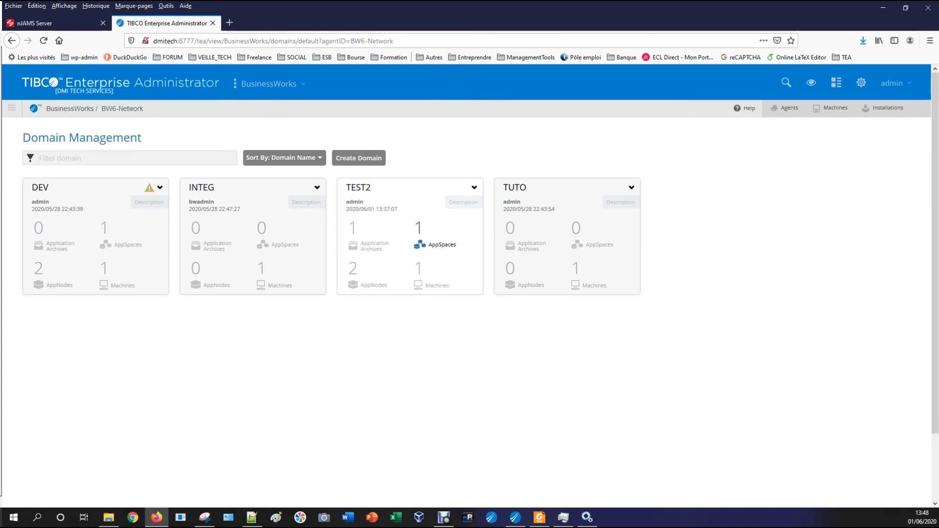
click(431, 245)
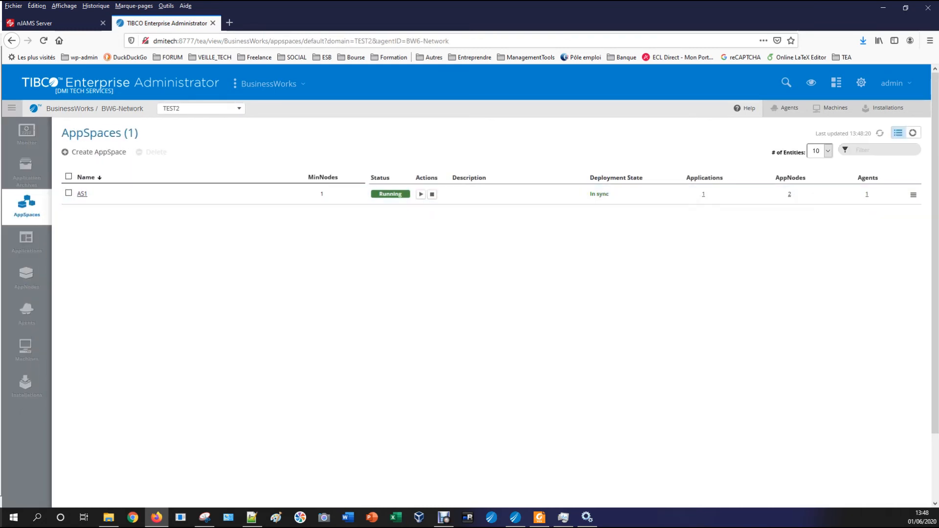
click(26, 241)
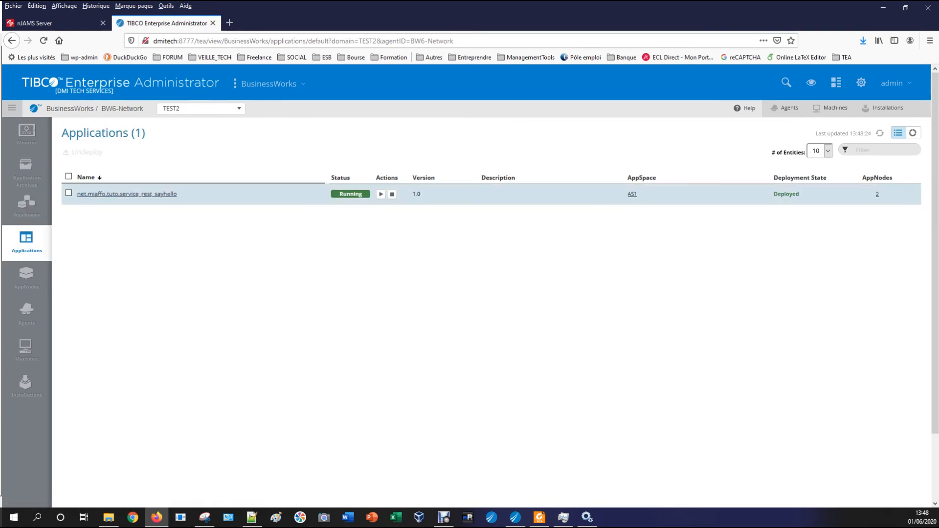
click(127, 193)
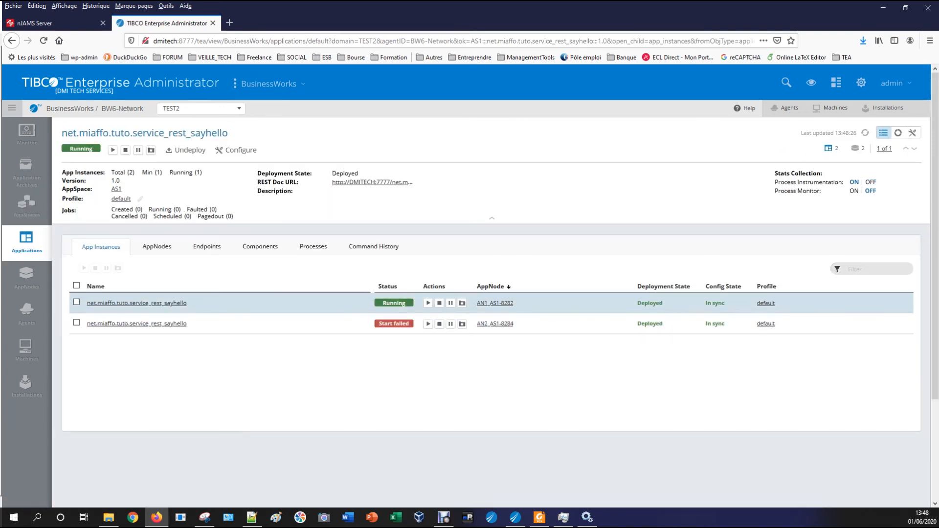
drag(407, 303, 385, 303)
click(368, 368)
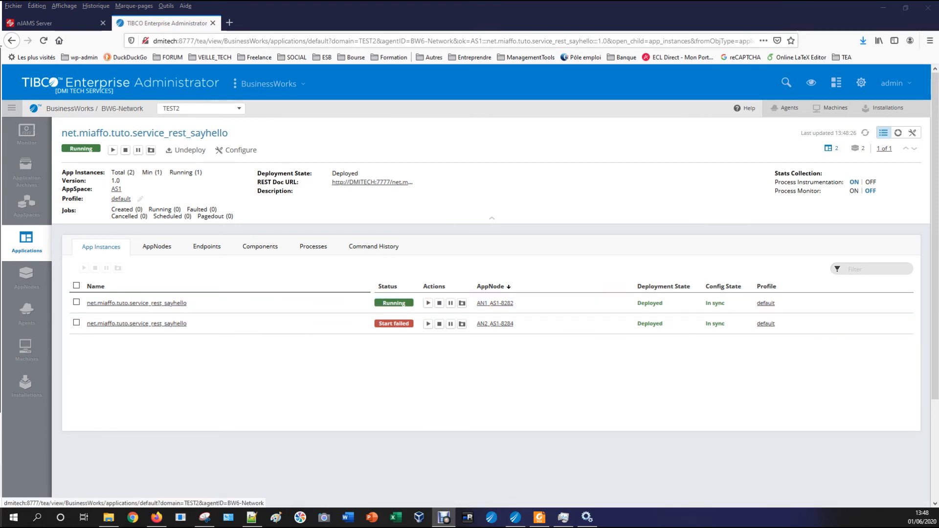
click(207, 247)
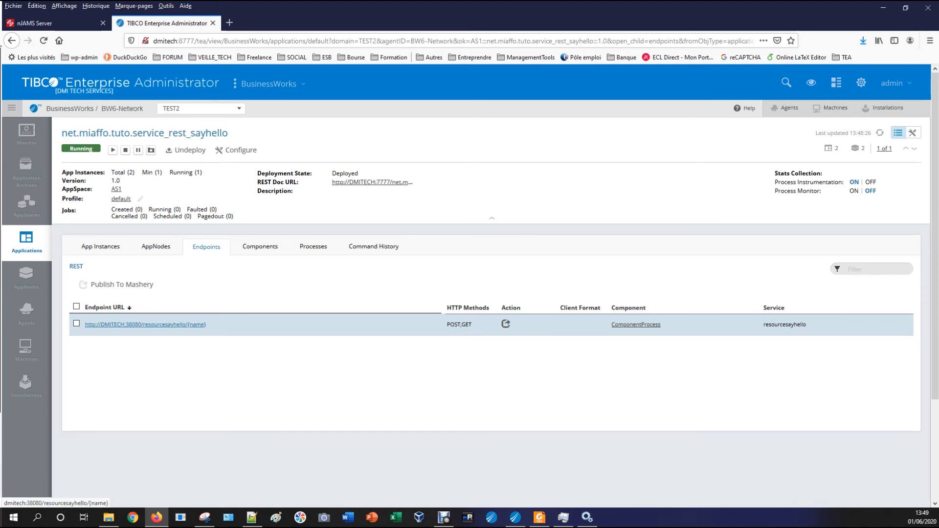
Open the resourcesayhello endpoint in a new tab with a name replacing {name} and see the Hello greeting
right_click(195, 324)
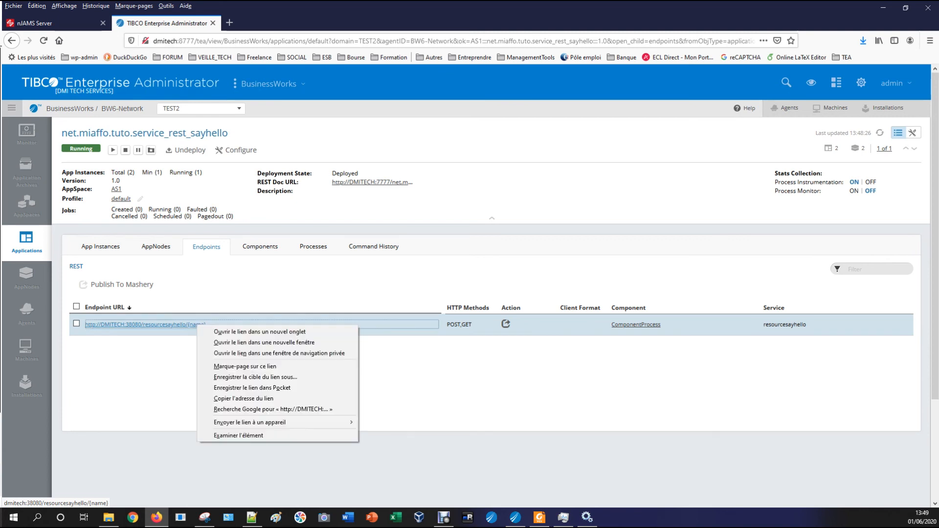
click(216, 330)
click(276, 23)
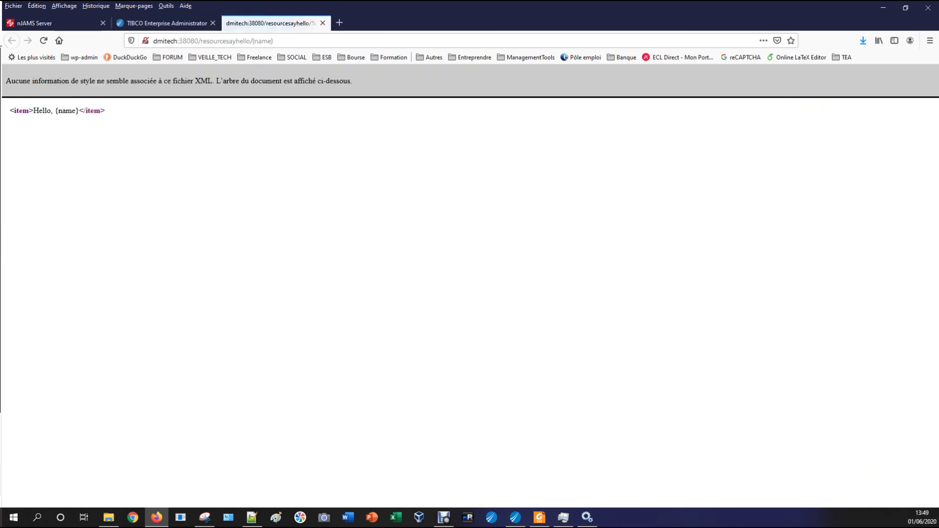
click(294, 42)
click(274, 41)
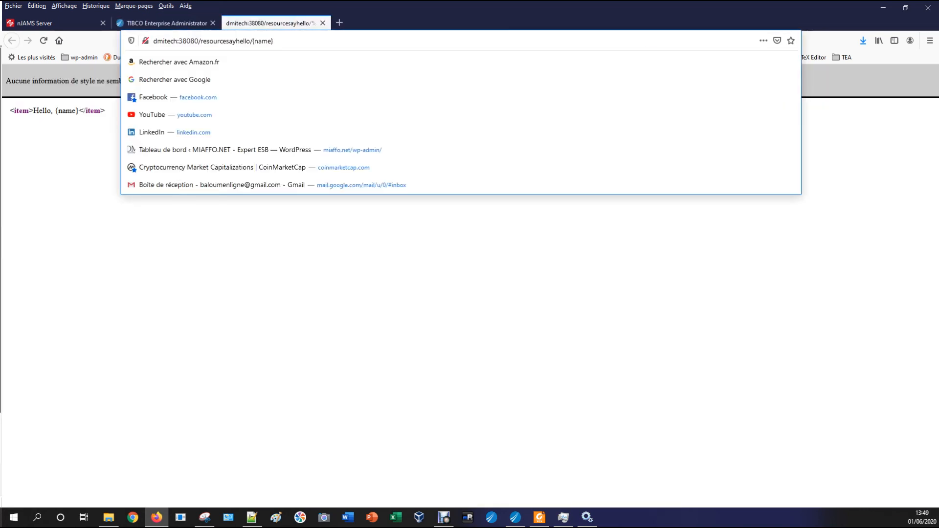
drag(252, 42, 274, 41)
text(MIAFFO)
key(Return)
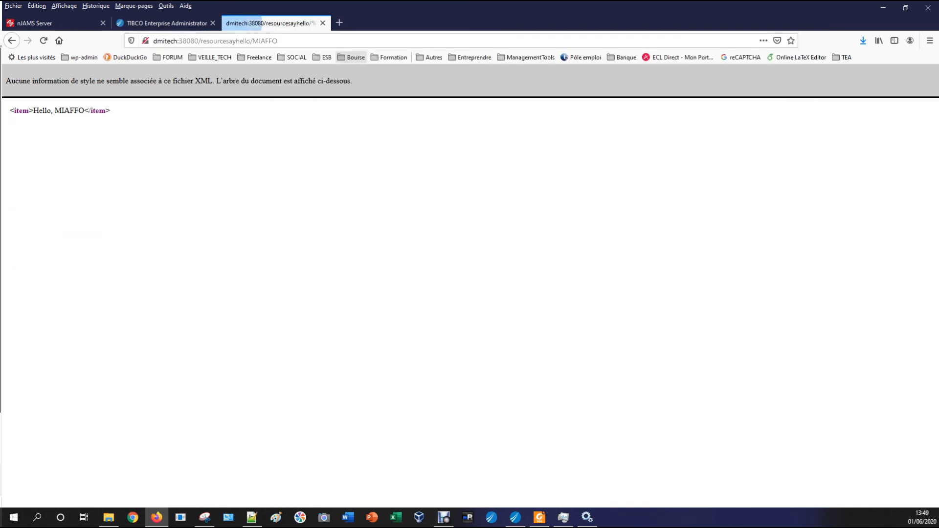
drag(106, 110, 10, 110)
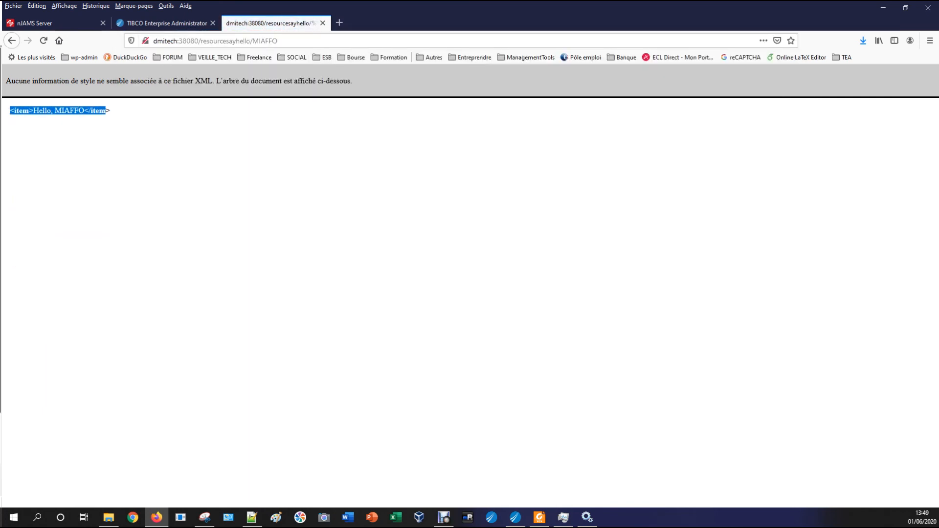
click(10, 113)
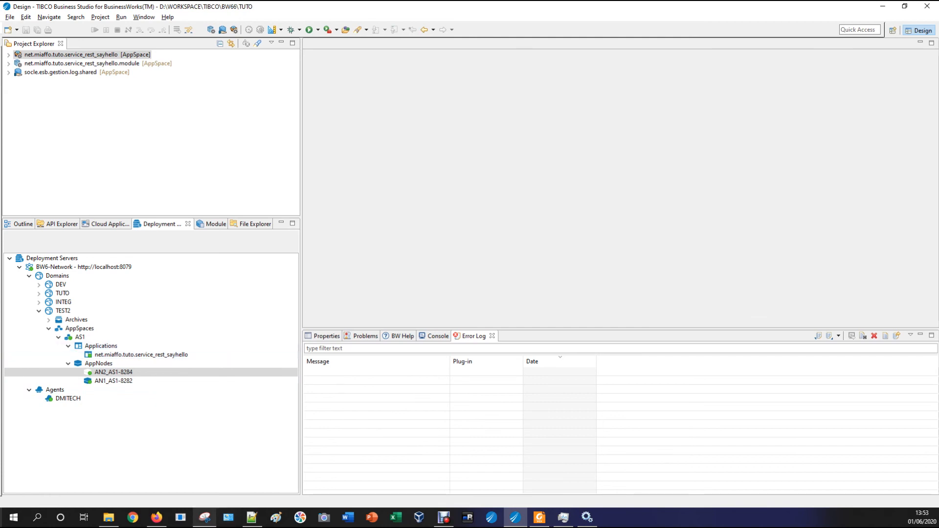
Sign in to TEA in the browser with the administrator username and password
click(157, 517)
click(651, 124)
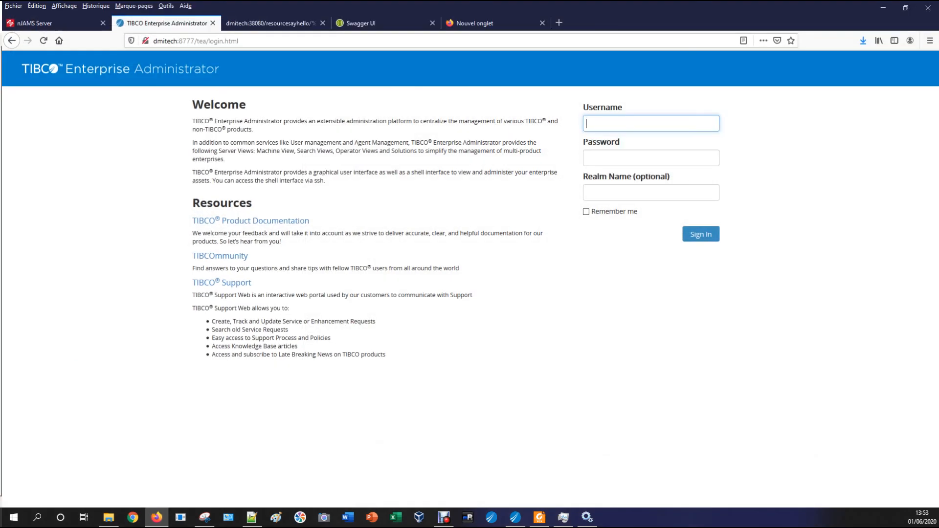
text(admin)
key(Tab)
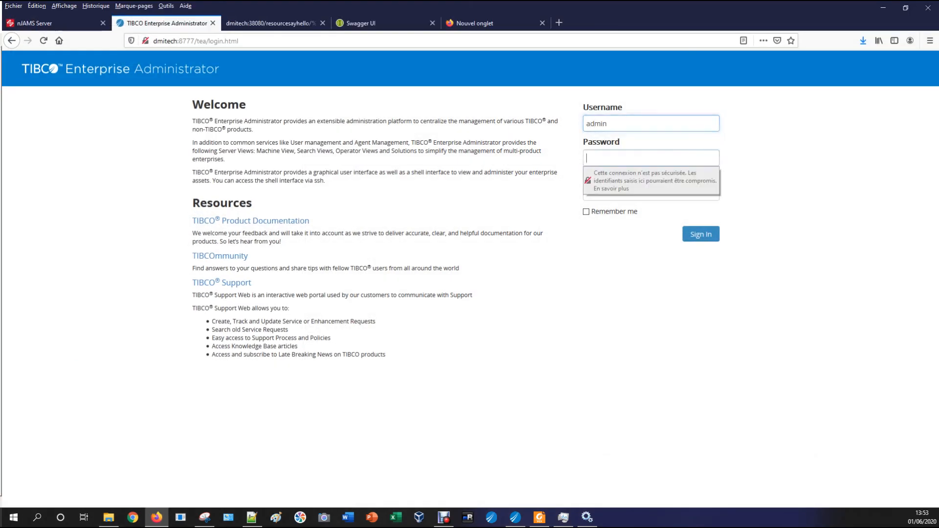
text(admin)
key(Return)
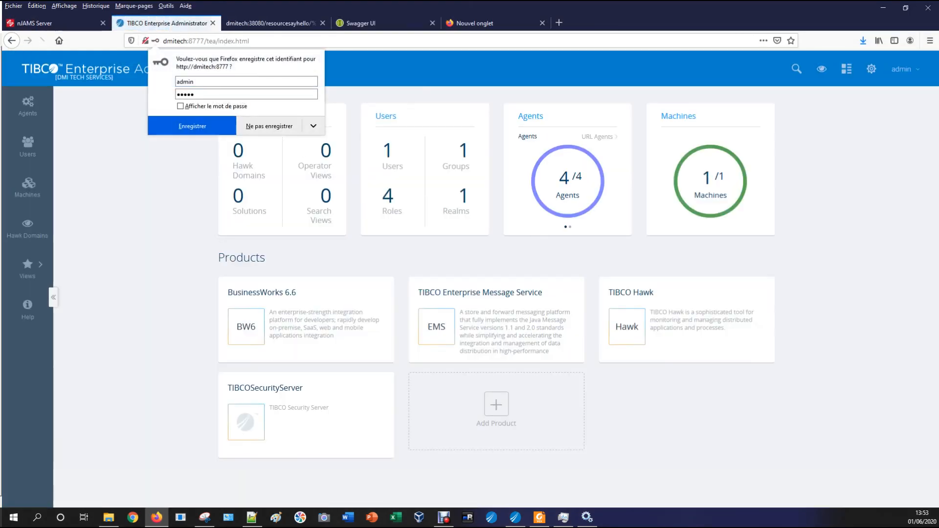
Go through BusinessWorks 6.6 TEST2 AppSpaces and AppNodes to the sayhello app's Endpoints tab
click(294, 320)
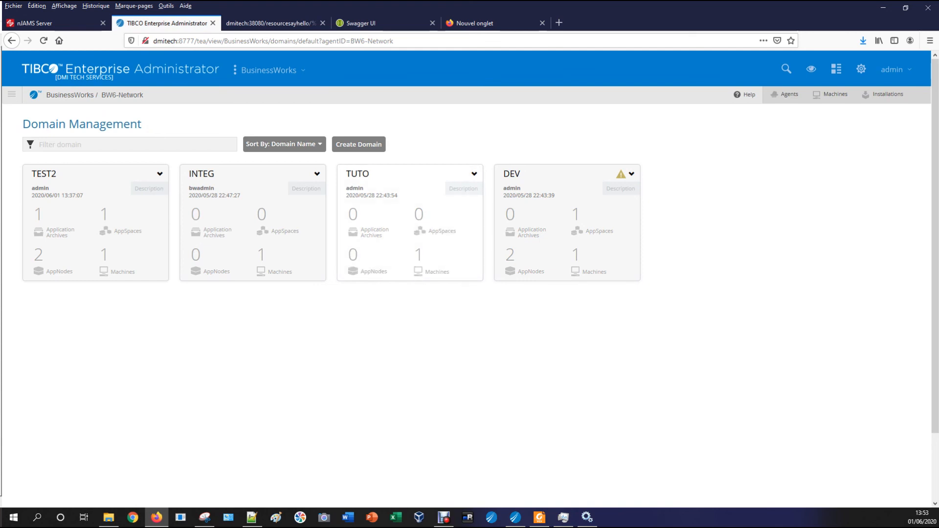
click(117, 226)
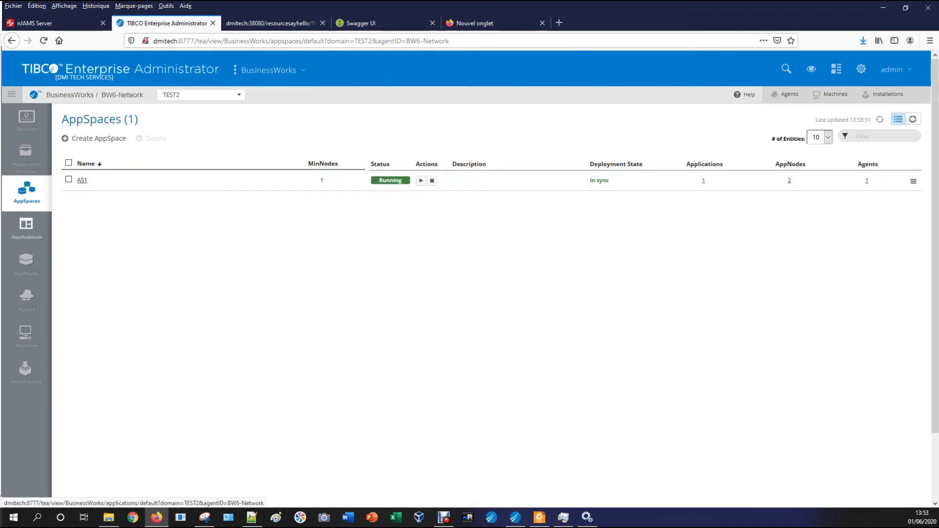
click(26, 265)
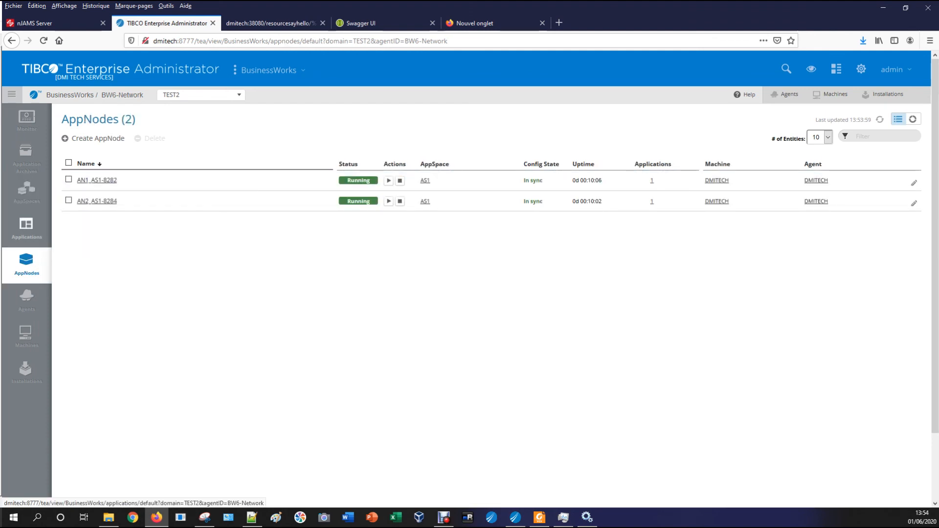
click(27, 229)
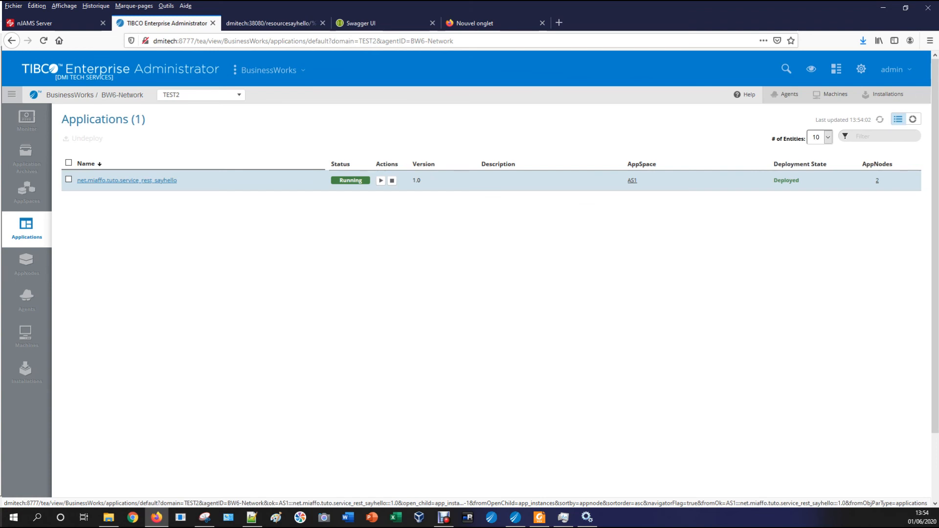
click(142, 180)
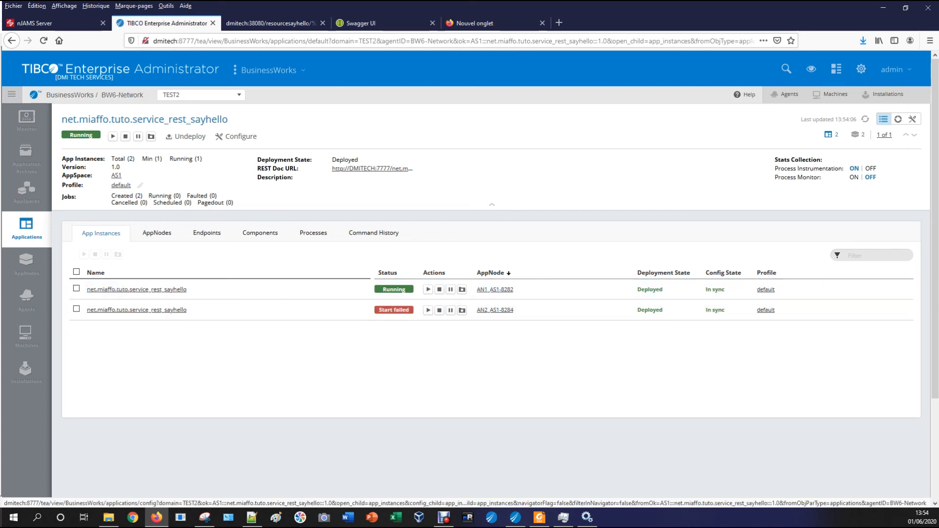
click(206, 233)
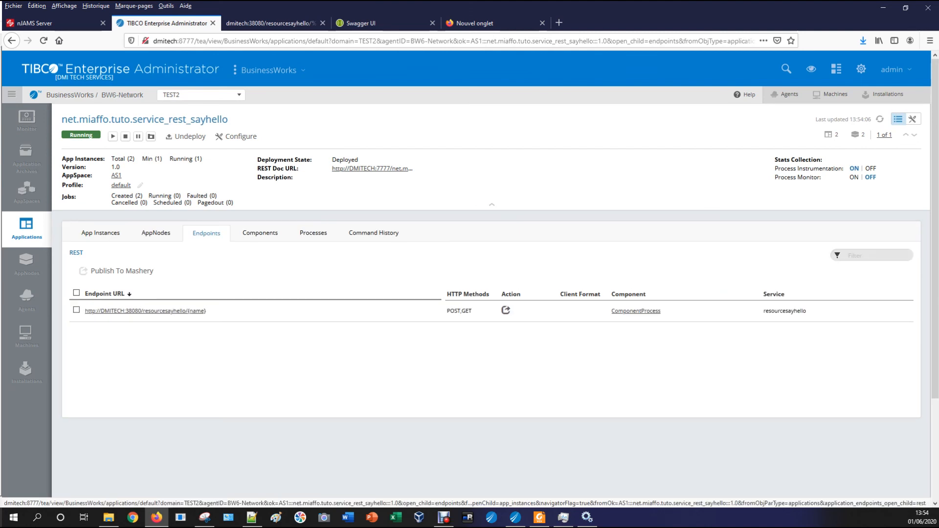
Load the sayhello endpoint in a new tab with a name in place of {name}, returning a Hello greeting
right_click(131, 311)
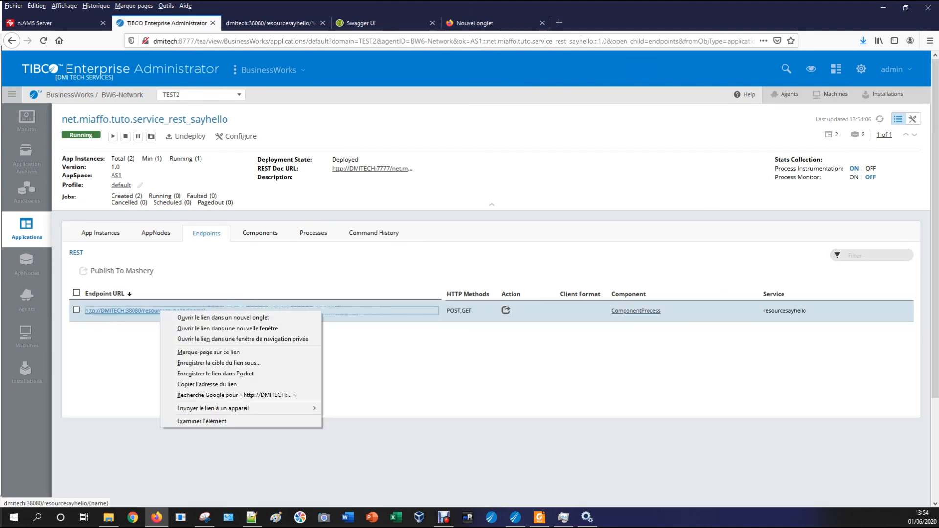
click(161, 317)
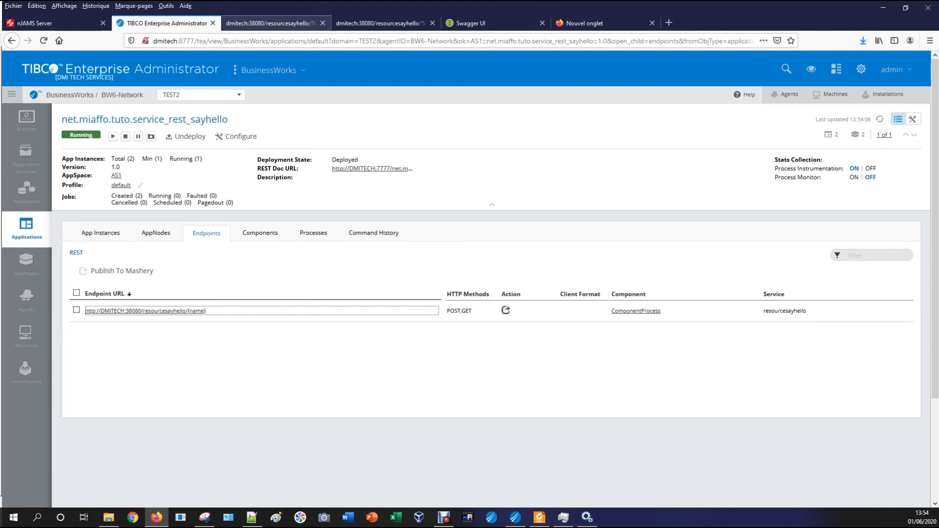
key(ctrl+Tab)
click(272, 41)
click(272, 41)
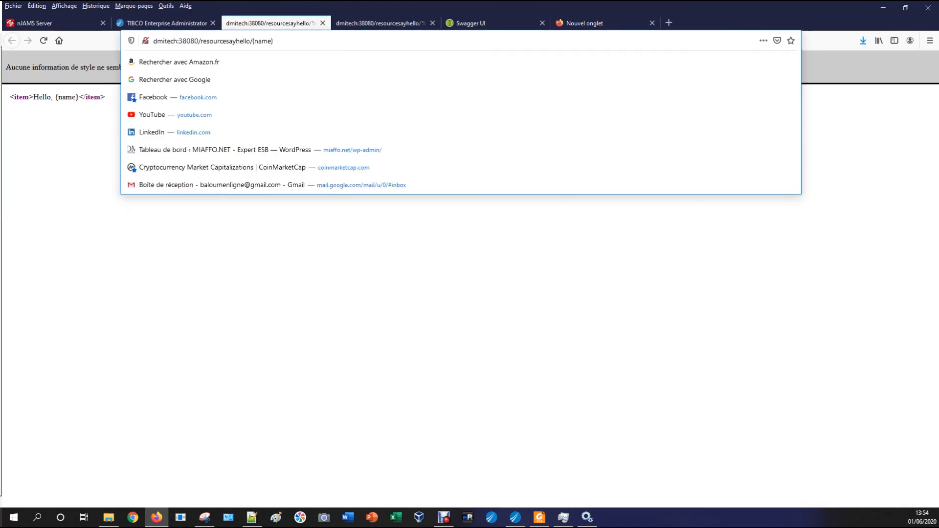
drag(252, 41, 273, 41)
text(MIAFFO)
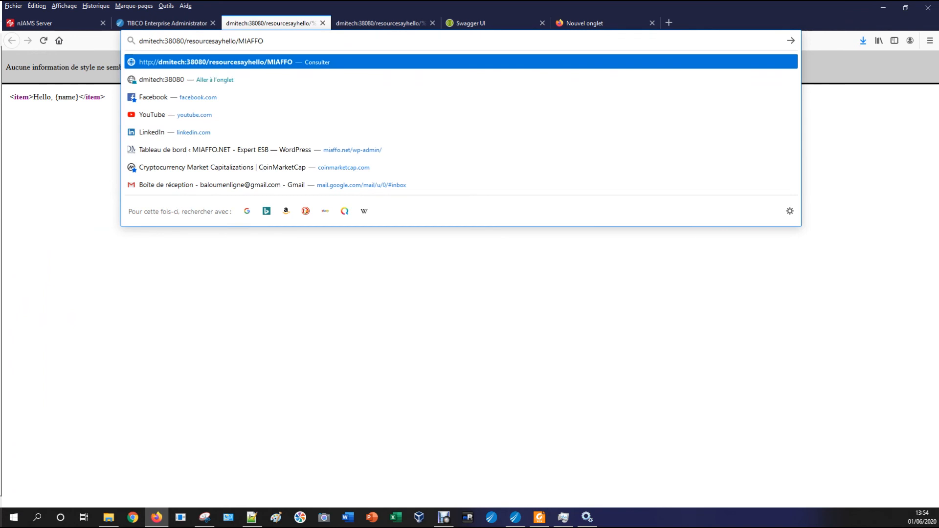
key(Return)
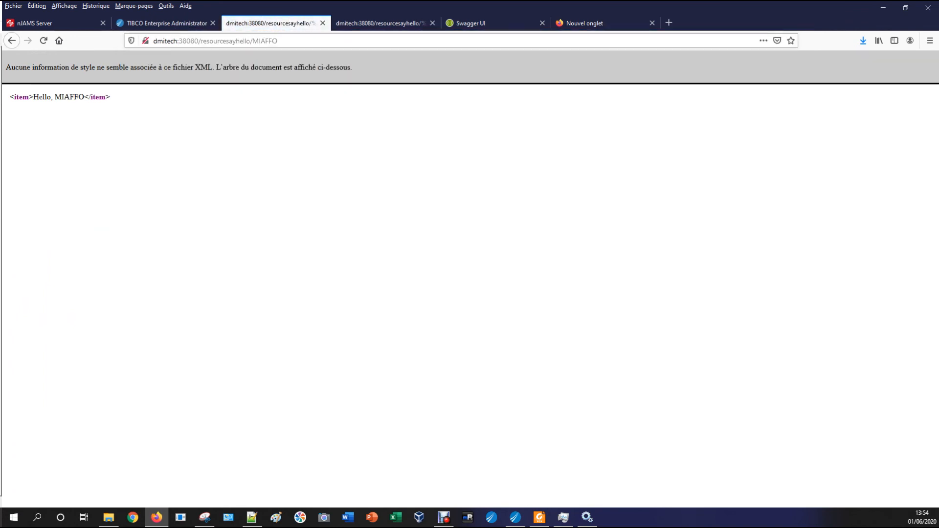
drag(99, 98, 9, 98)
click(9, 97)
Open the REST Doc URL from TEA in a single Swagger UI tab
click(166, 23)
right_click(348, 169)
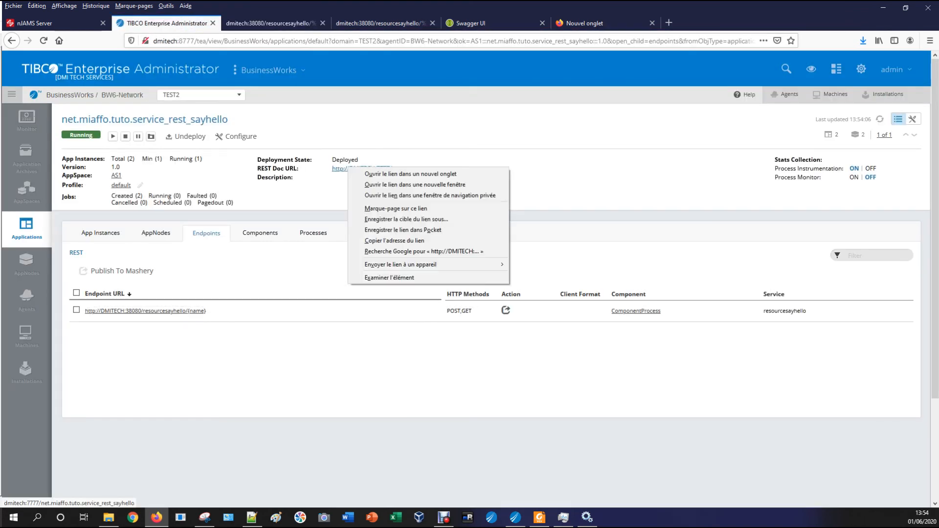
click(411, 174)
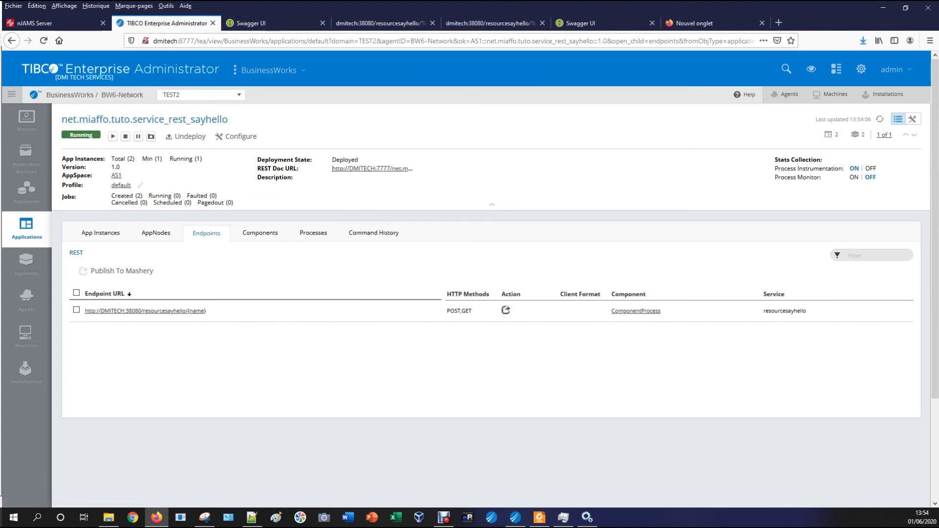
click(277, 23)
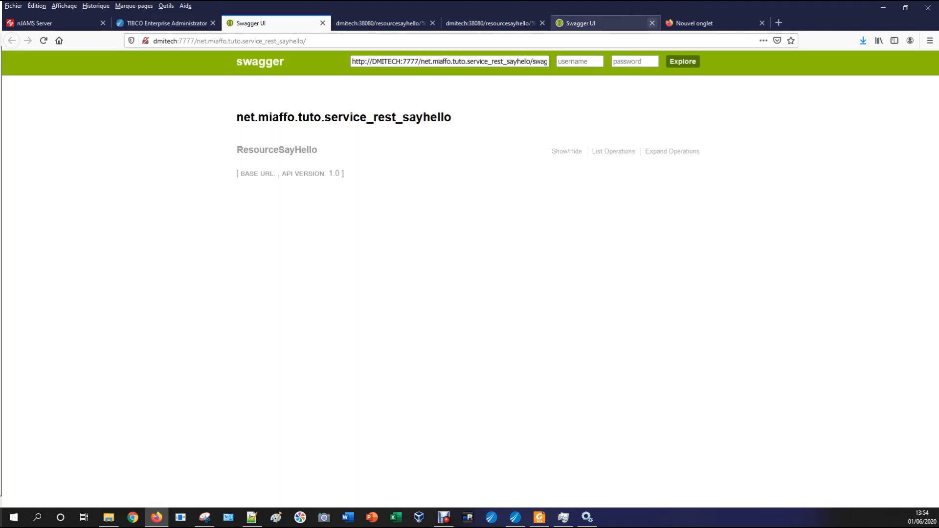
click(652, 23)
Expand ResourceSayHello's GET operation, enter a name, and send the request with Try it out
click(277, 149)
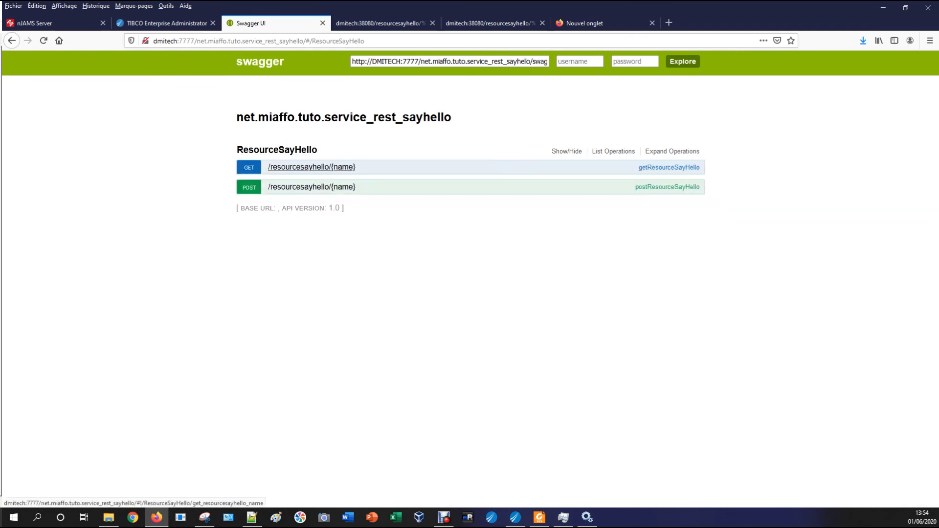
click(312, 167)
click(307, 318)
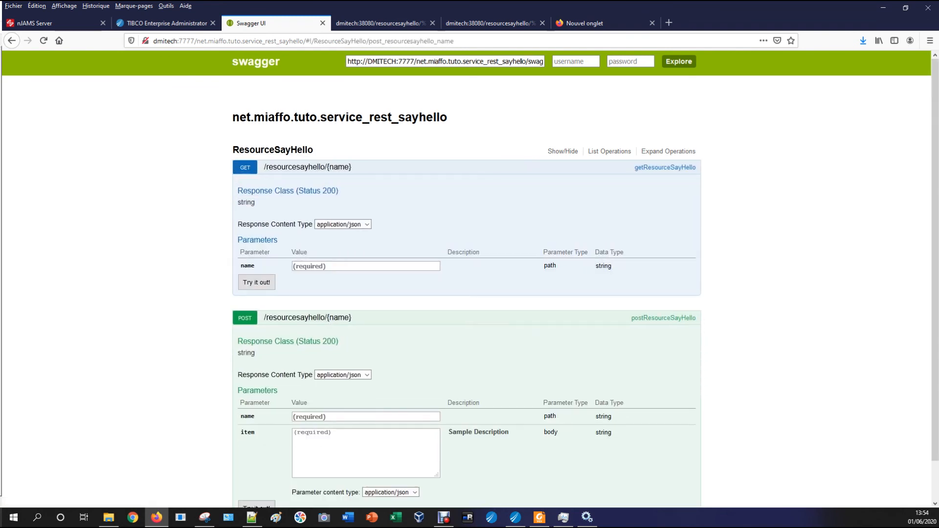
text(MAI)
key(BackSpace)
key(BackSpace)
key(BackSpace)
text(MIA)
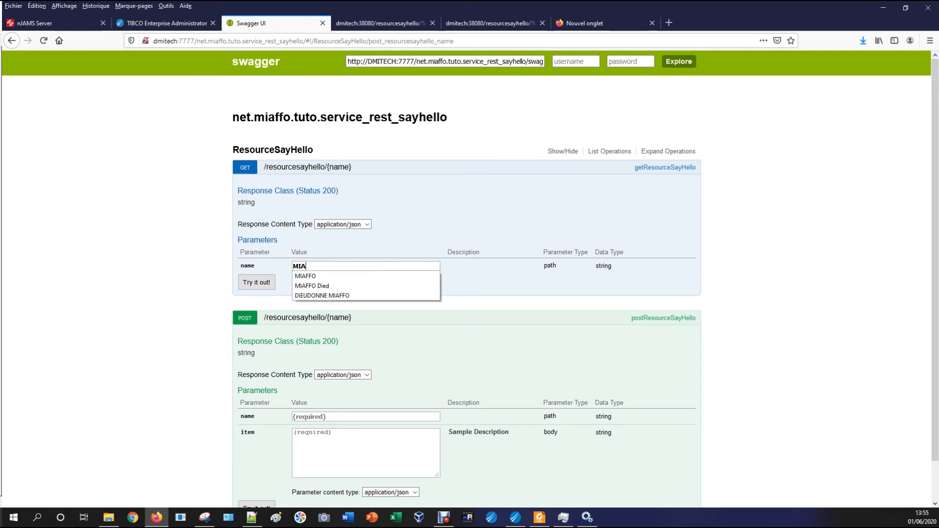
key(Escape)
click(323, 277)
click(256, 282)
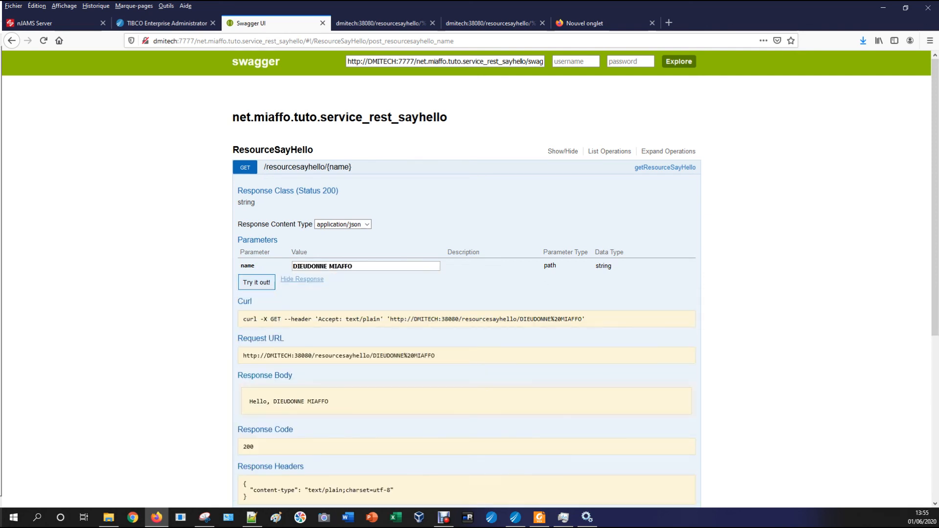
Check the Hello greeting in the response body, then return to TIBCO Business Studio
scroll(257, 283, down, 2)
drag(329, 302, 250, 301)
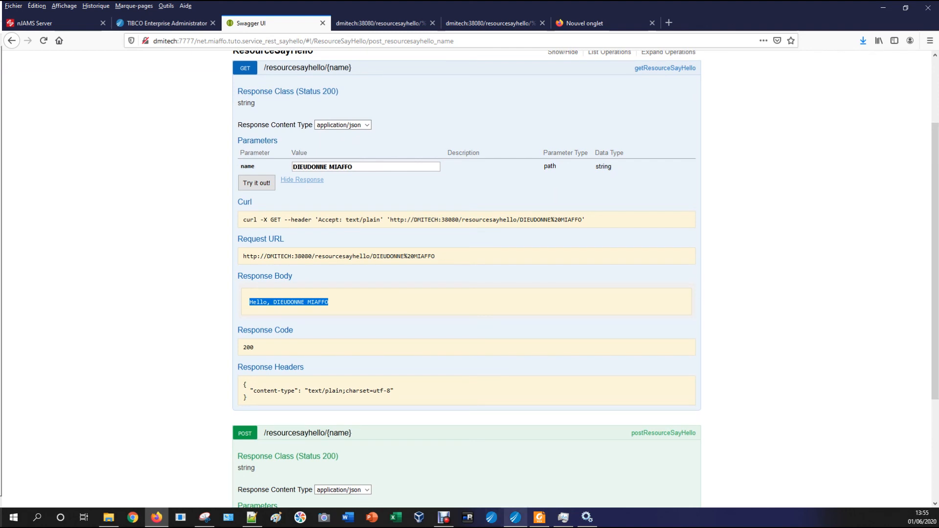
mouse_move(515, 517)
click(515, 472)
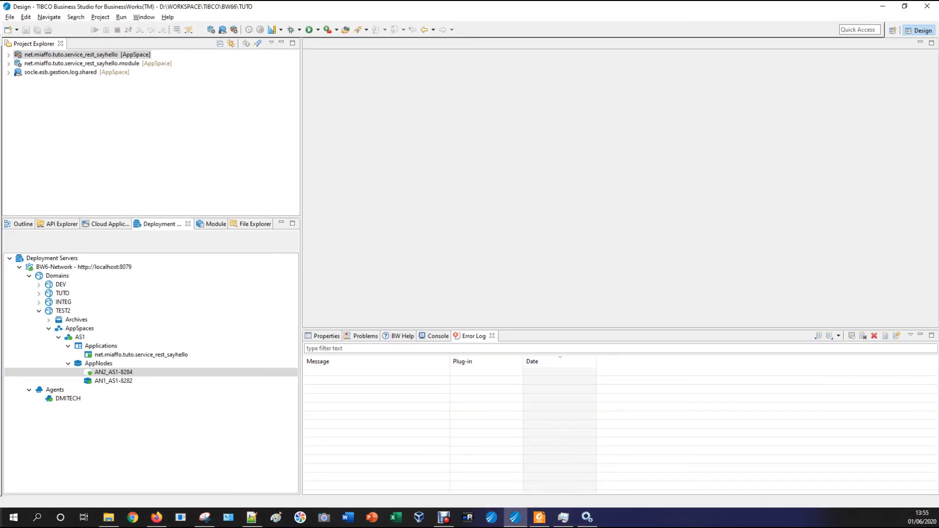